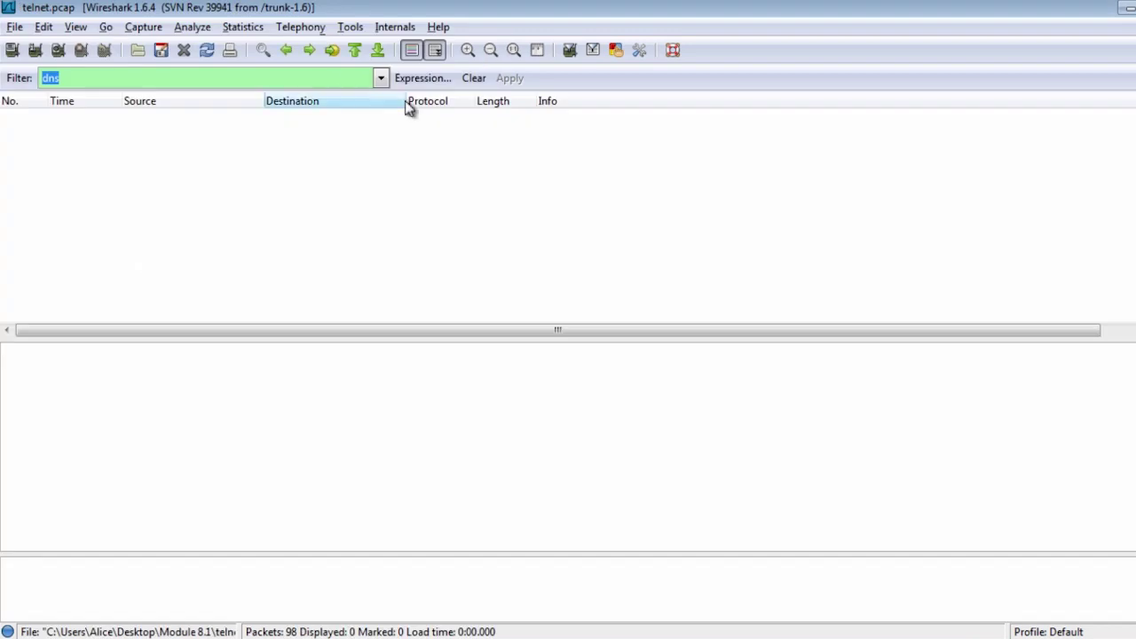
- Clear the dns display filter and inspect the TCP handshake packets and the first Telnet packet
left_click(474, 80)
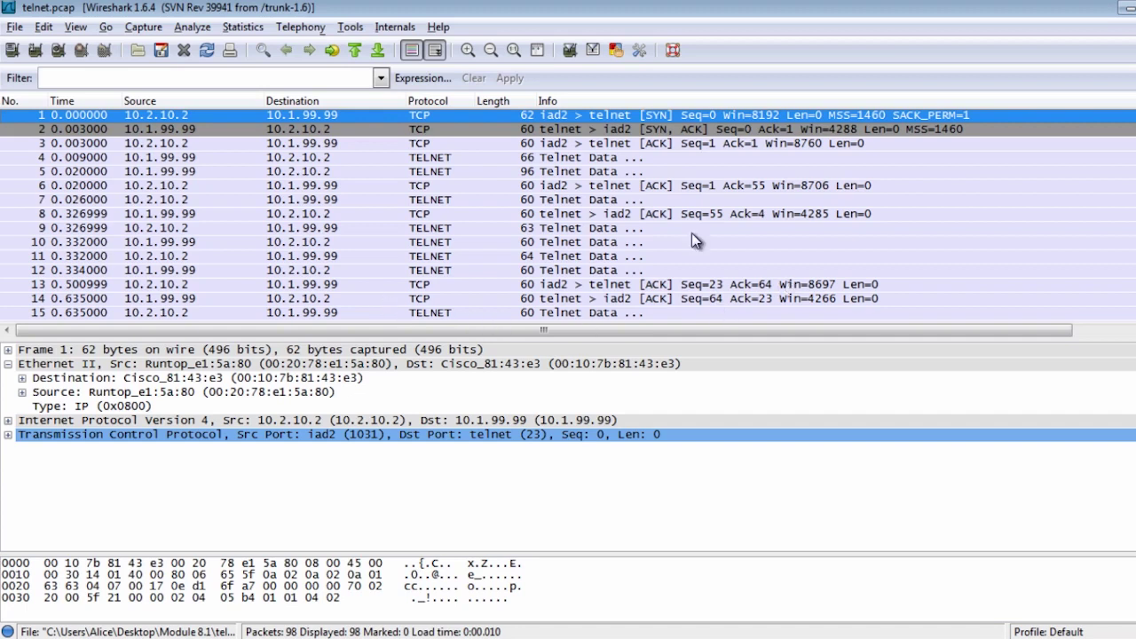
left_click(430, 157)
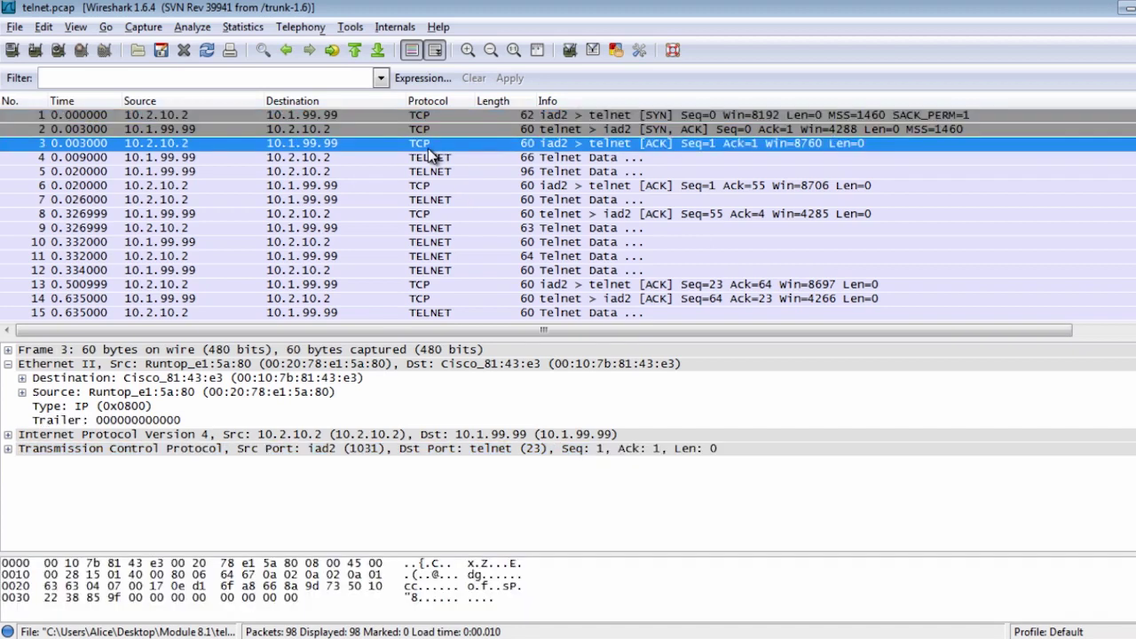
left_click(139, 118)
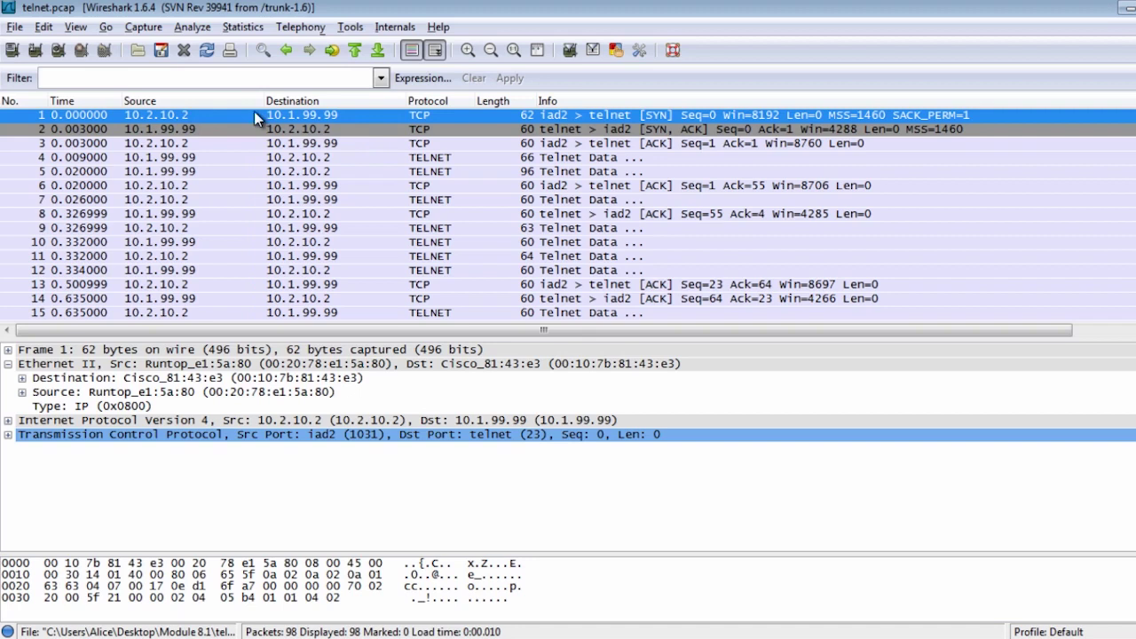
left_click(436, 130)
left_click(346, 143)
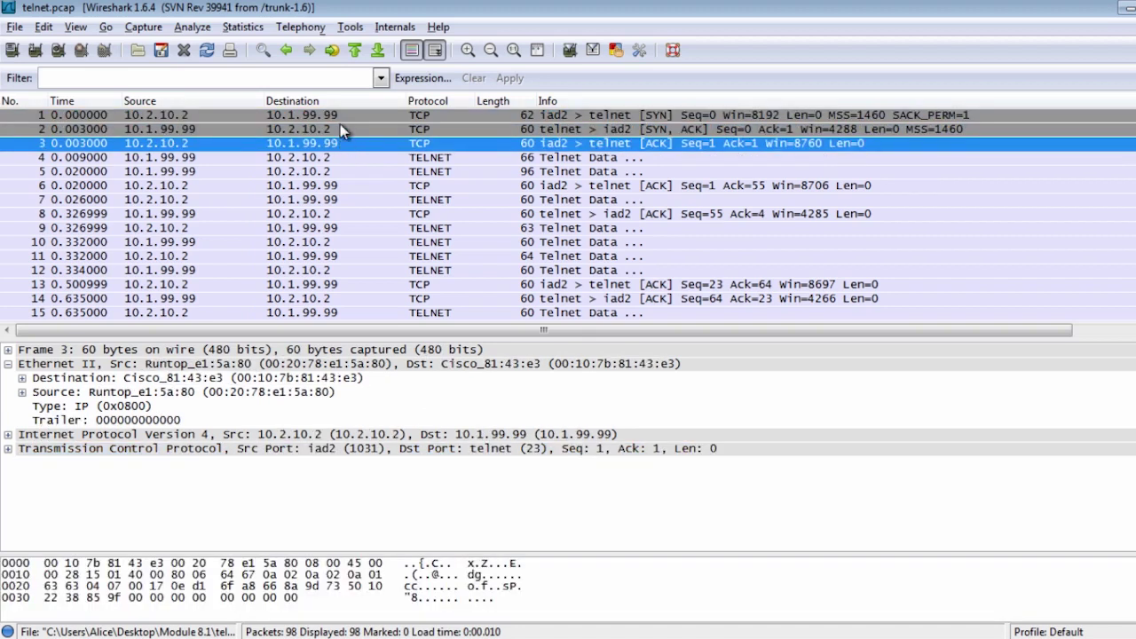
left_click(348, 131)
left_click(348, 146)
left_click(371, 160)
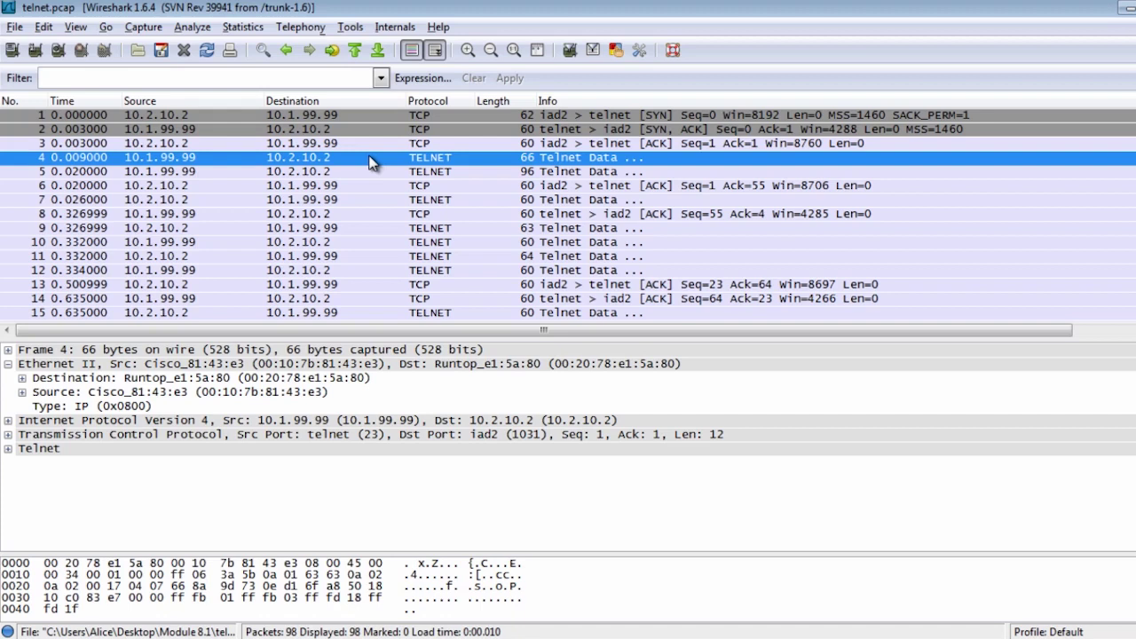
- Look through the packet list and follow the TCP stream of the first Telnet packet, number 4
scroll(387, 169, "down", 11)
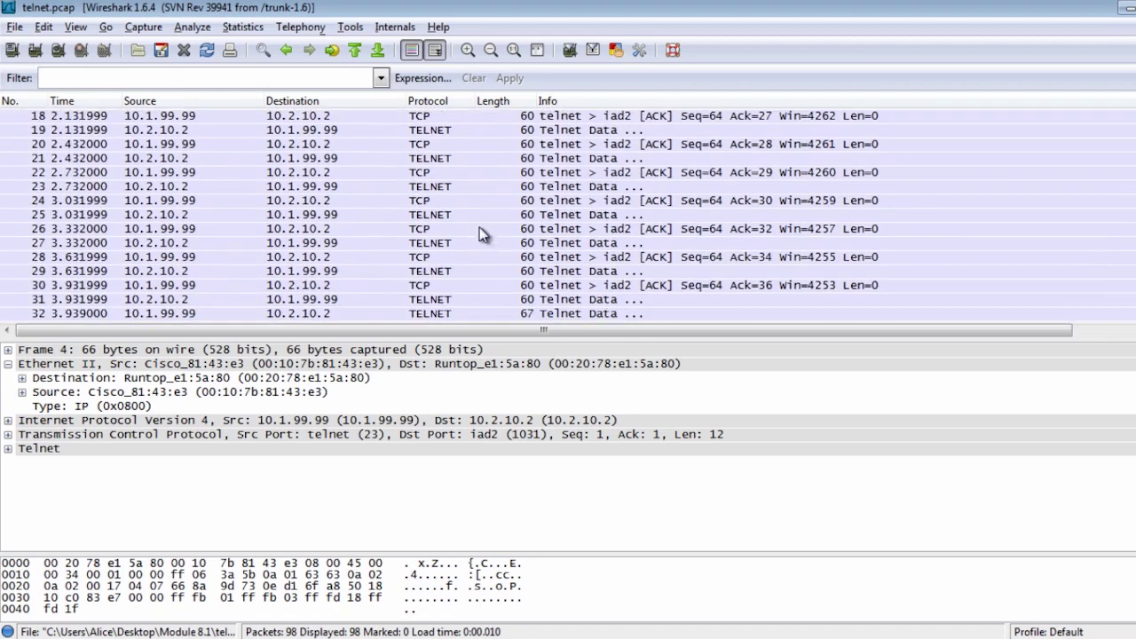
scroll(480, 232, "down", 9)
scroll(486, 233, "up", 3)
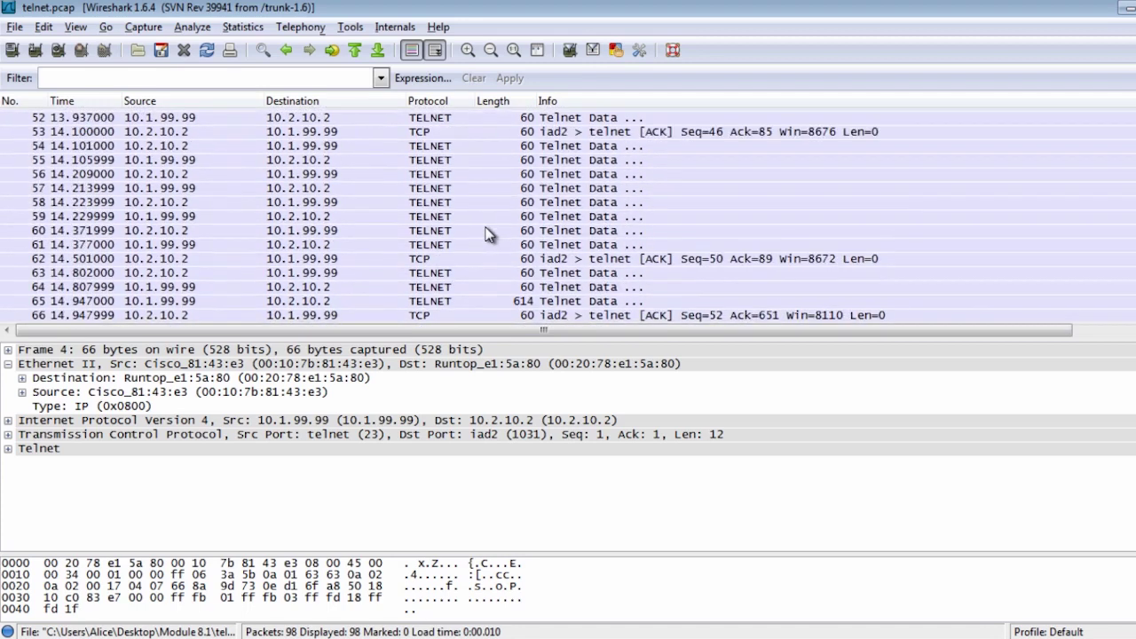
scroll(486, 233, "up", 17)
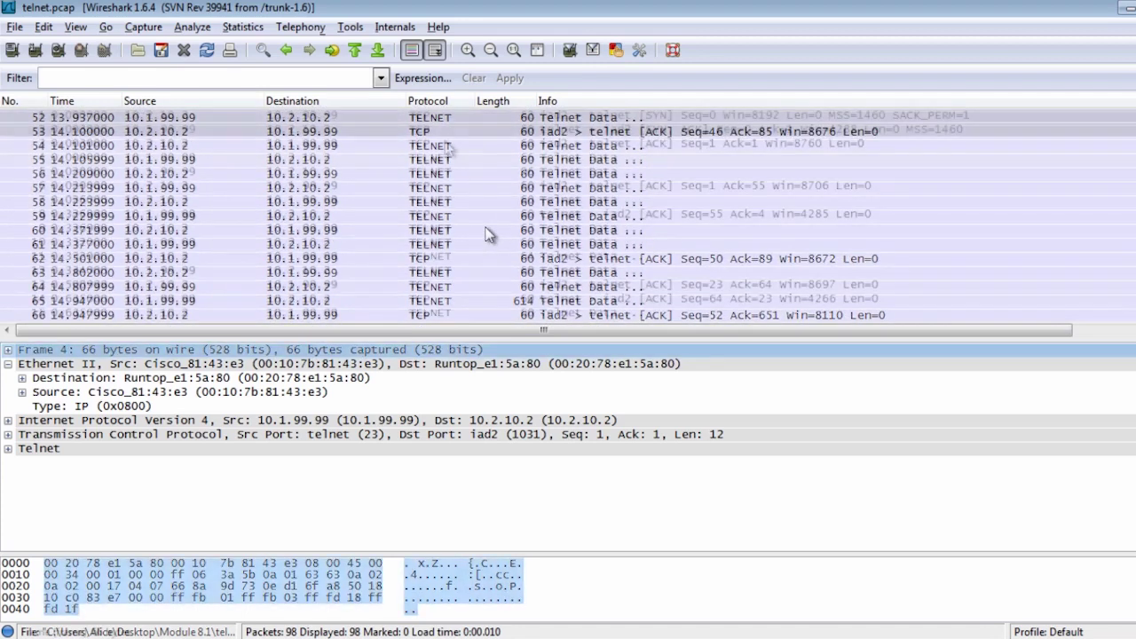
left_click(454, 145)
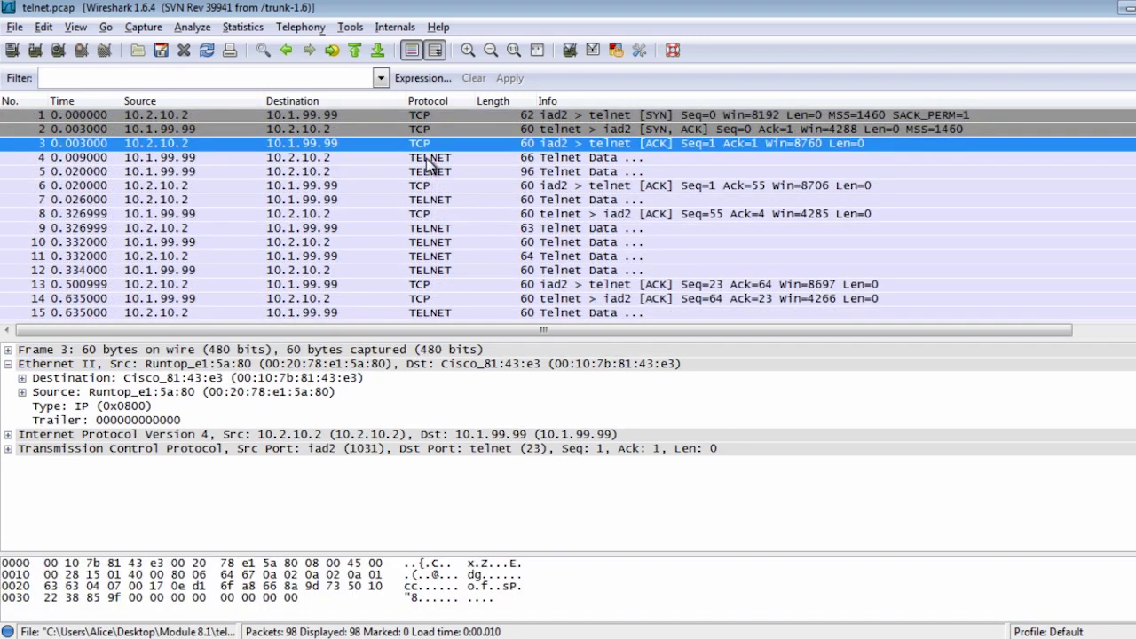
left_click(432, 158)
right_click(431, 160)
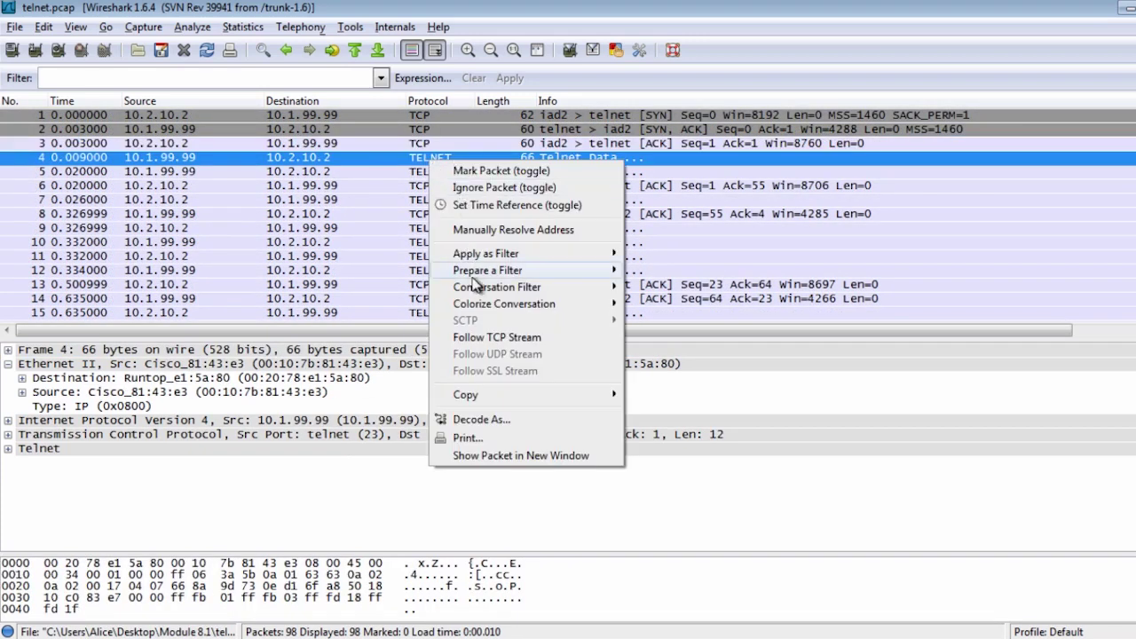
left_click(520, 339)
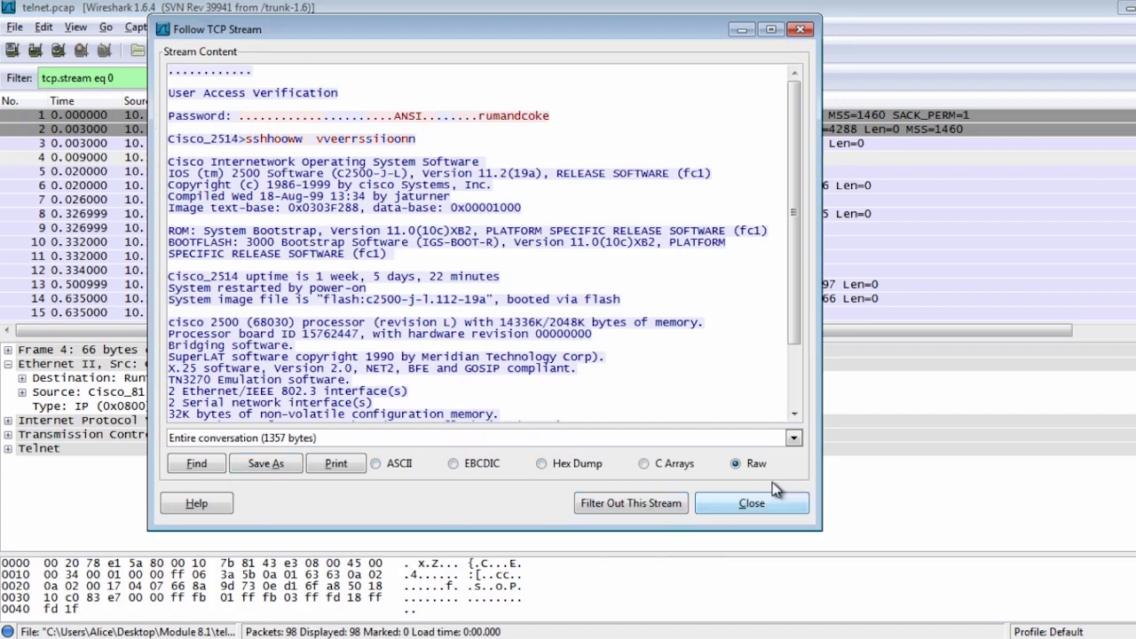
- View only the 10.2.10.2 to 10.1.99.99 direction, the reverse direction, and the entire conversation again
left_click(684, 445)
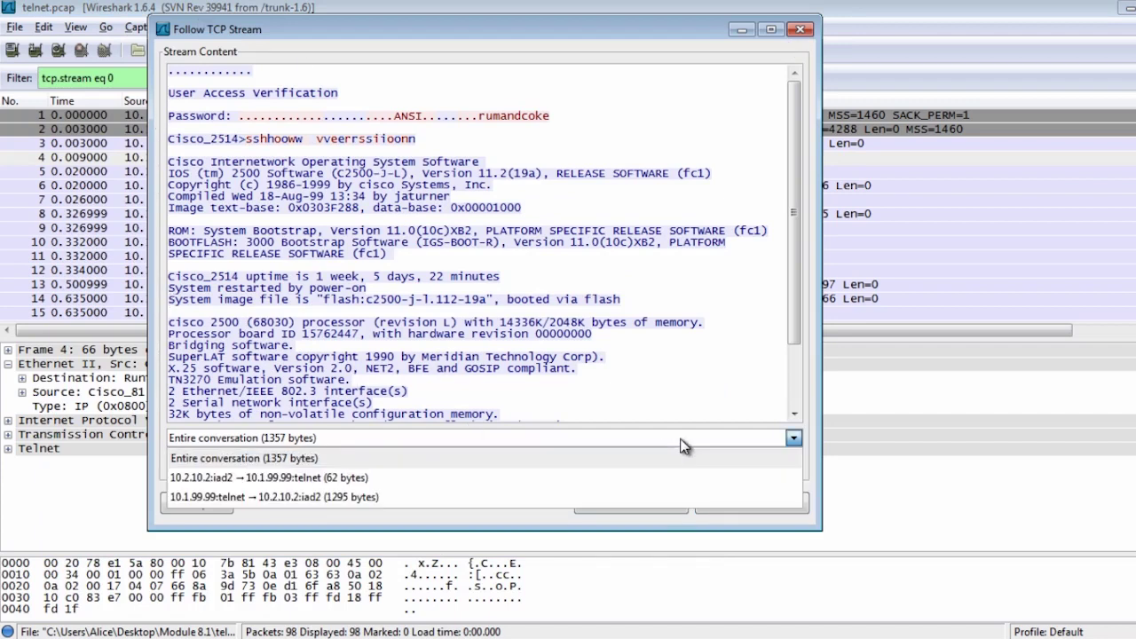
left_click(643, 483)
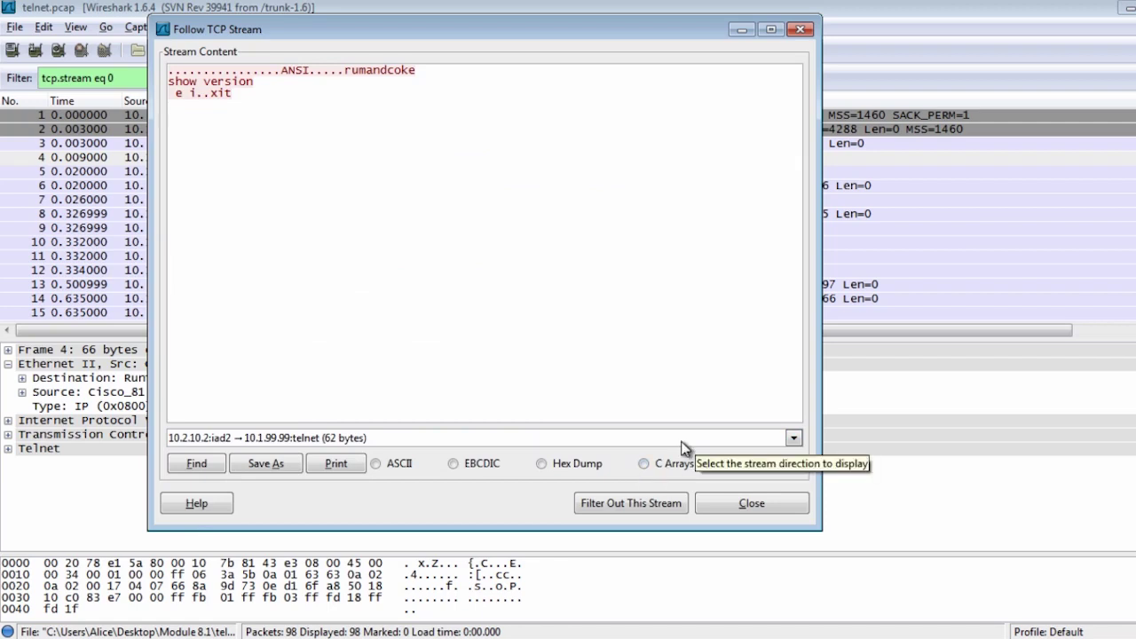
left_click(684, 447)
left_click(647, 497)
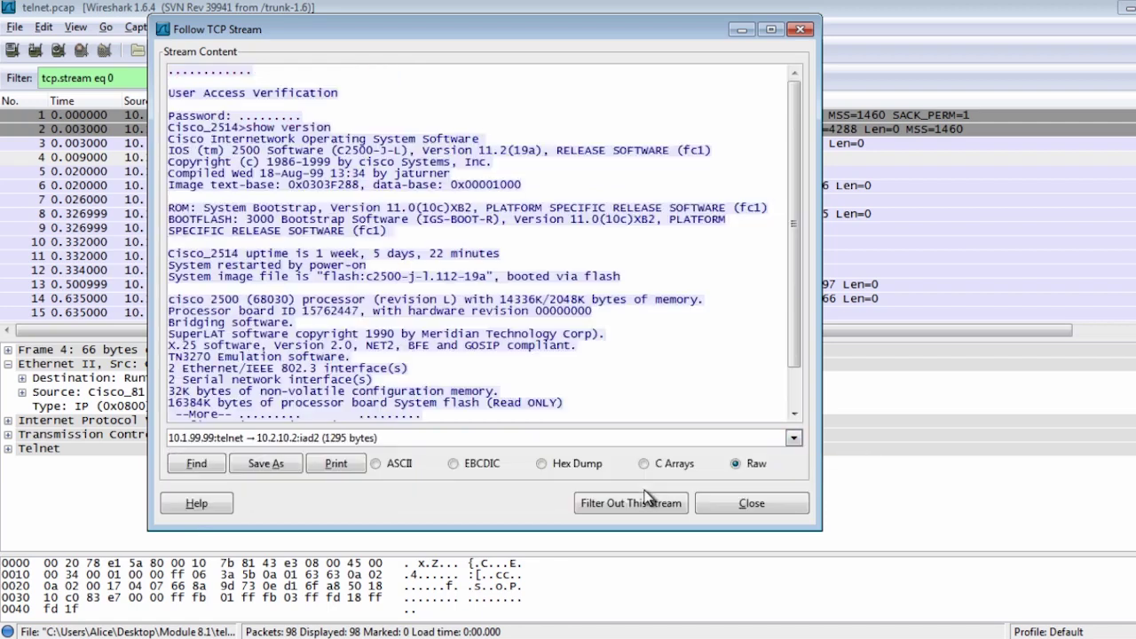
left_click(657, 438)
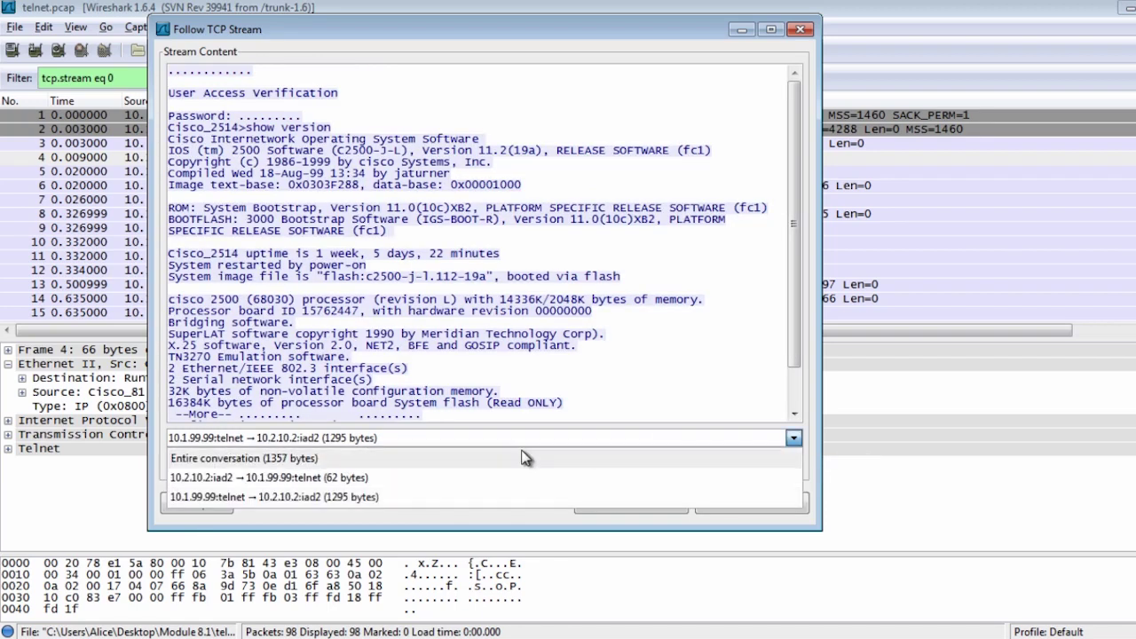
left_click(530, 458)
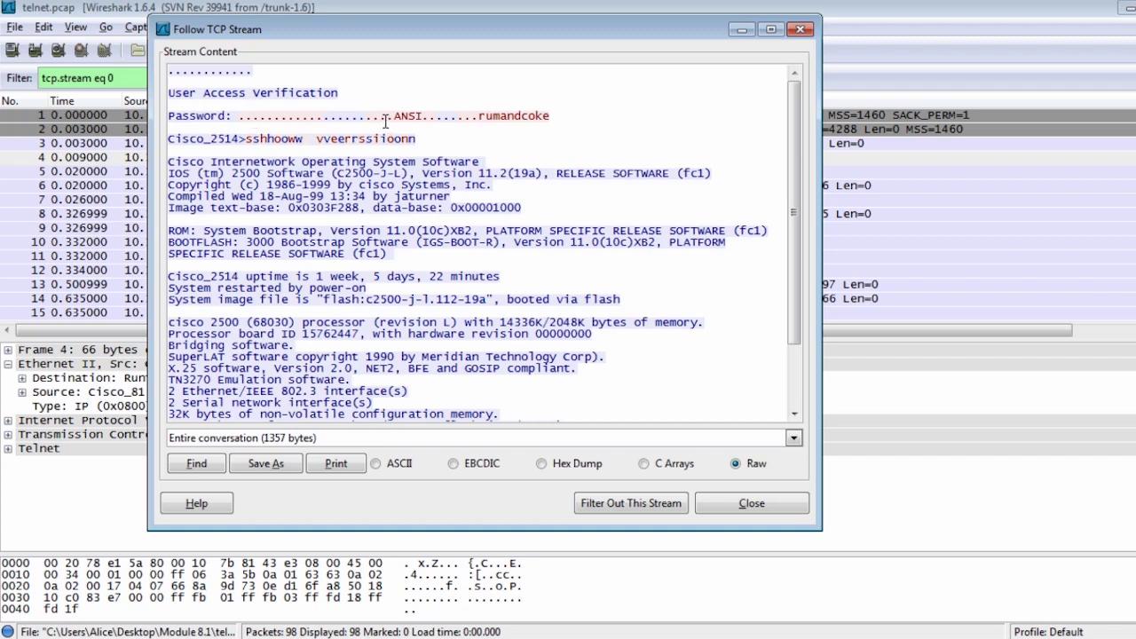
- Examine the Telnet stream content, highlighting the echoed command after the Cisco_2514 prompt and the cleartext password
left_click_drag(246, 139, 436, 139)
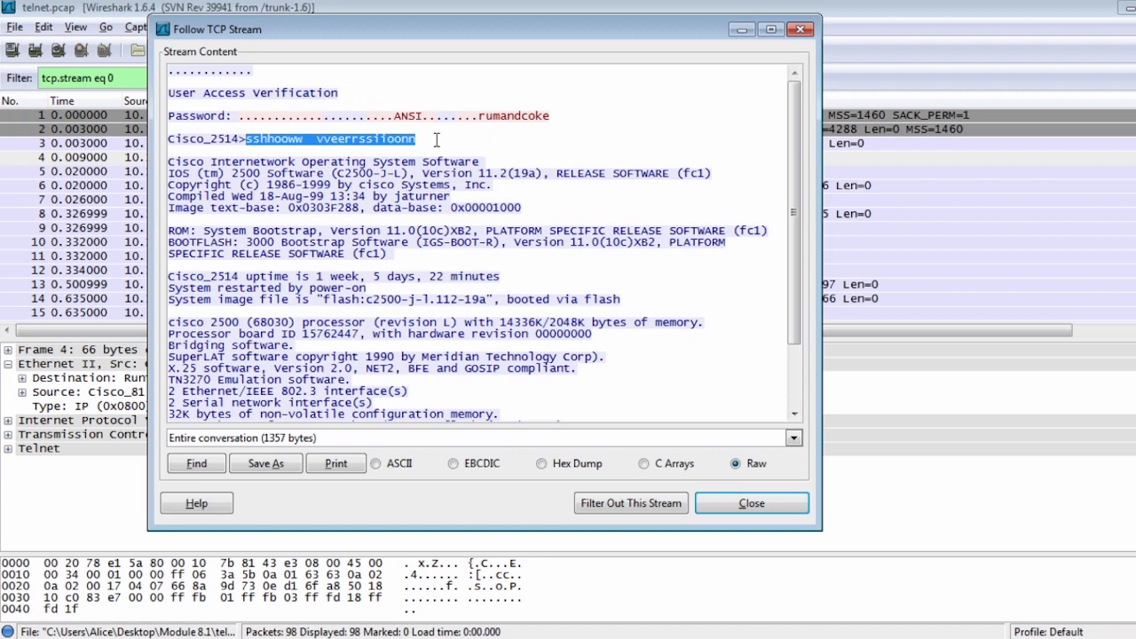
left_click(437, 139)
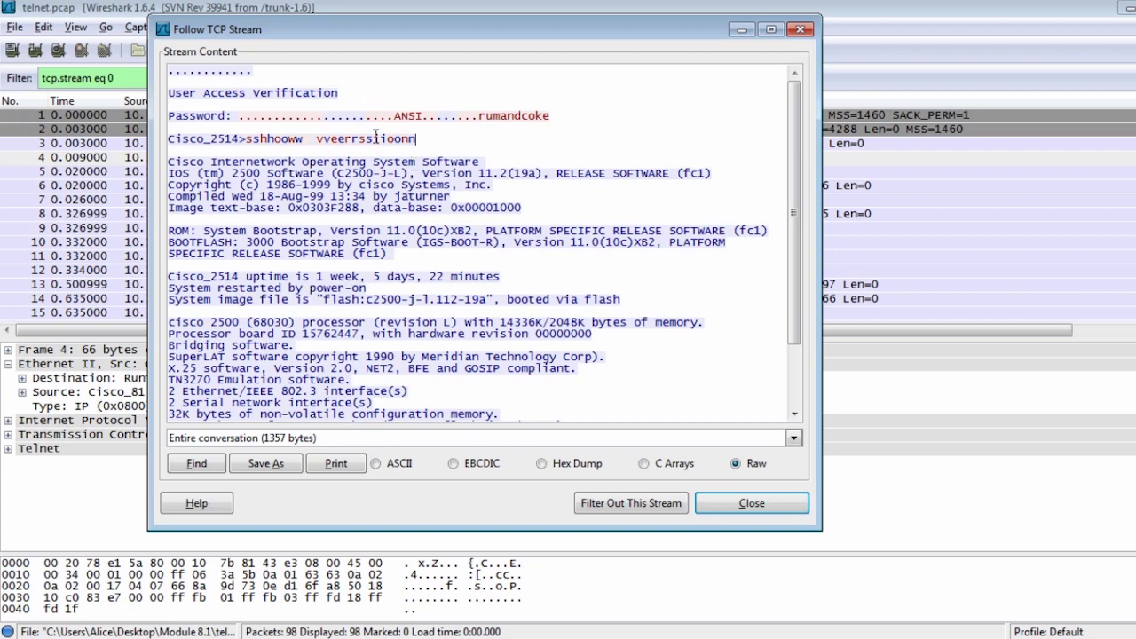
scroll(303, 190, "down", 2)
scroll(495, 262, "up", 2)
left_click_drag(470, 116, 559, 127)
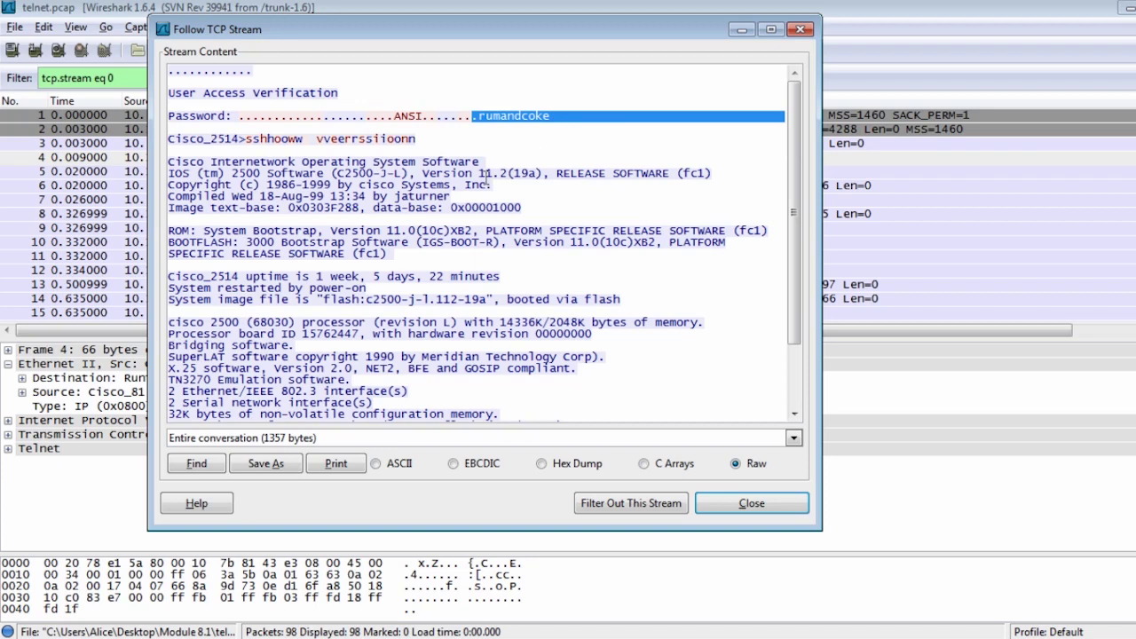
scroll(486, 181, "down", 2)
scroll(447, 221, "up", 2)
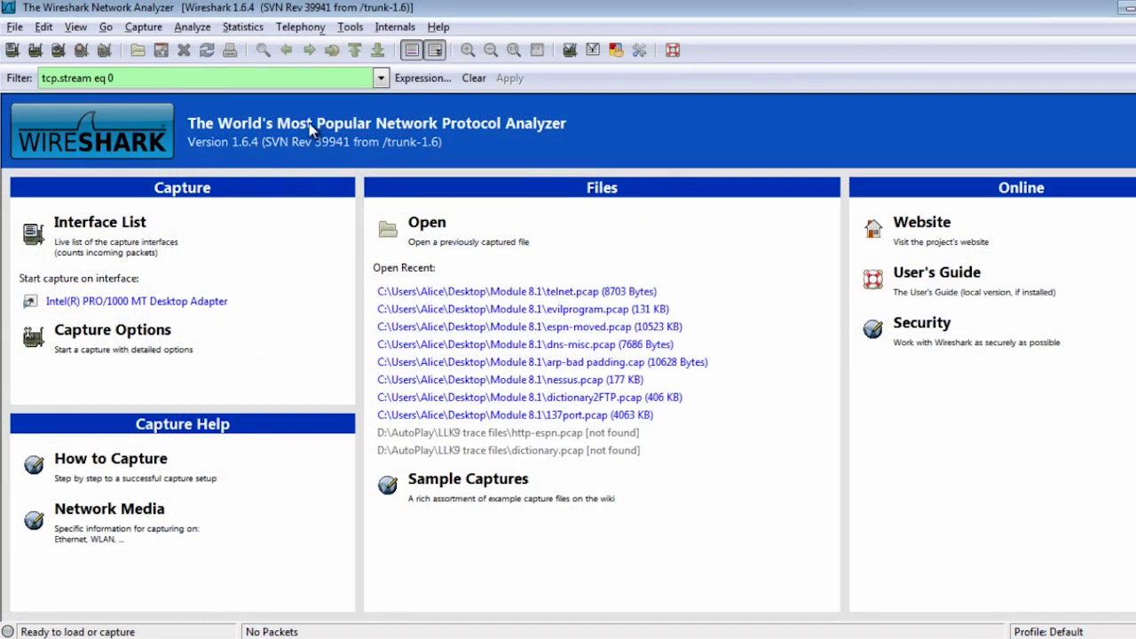
- Clear the tcp.stream display filter and open the dictionaryFTP capture from the Module 8.1 folder
left_click(473, 78)
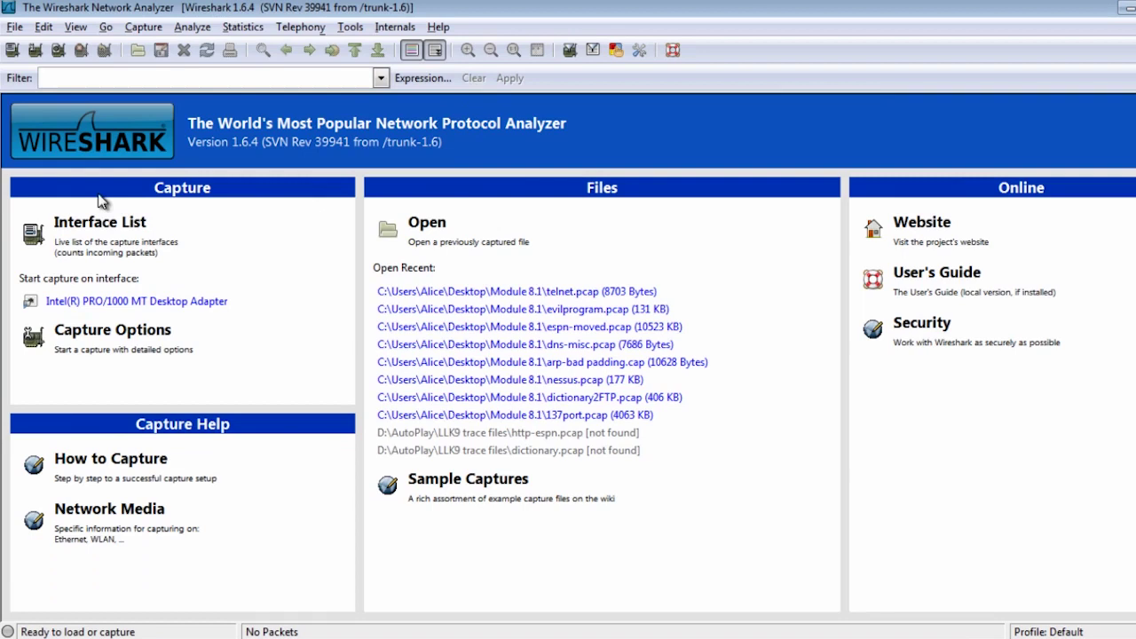
left_click(14, 27)
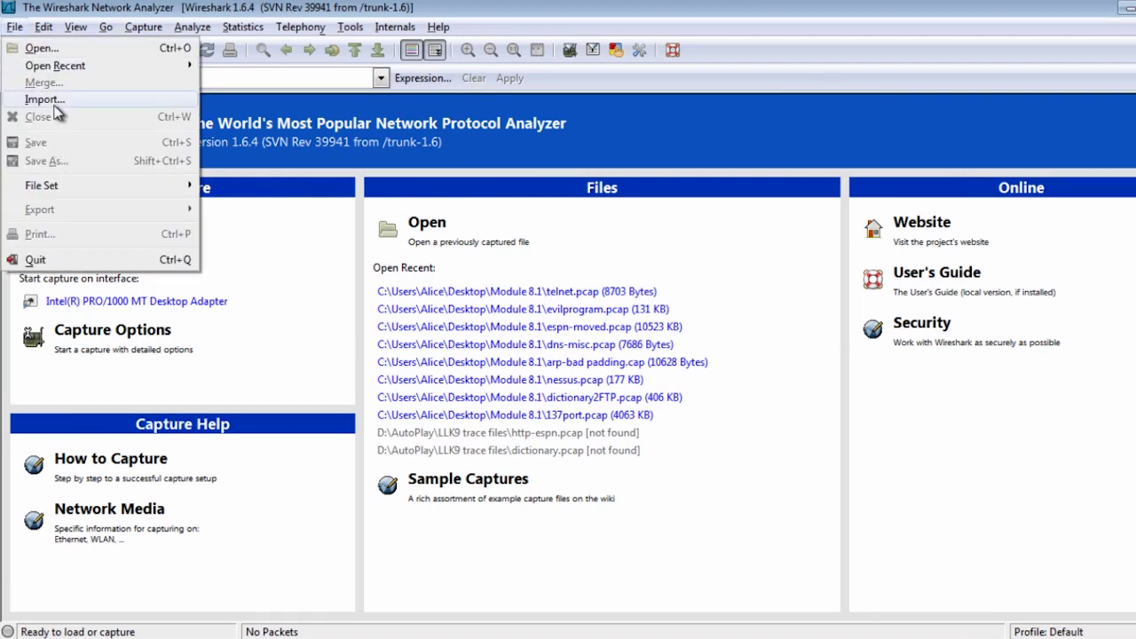
left_click(40, 48)
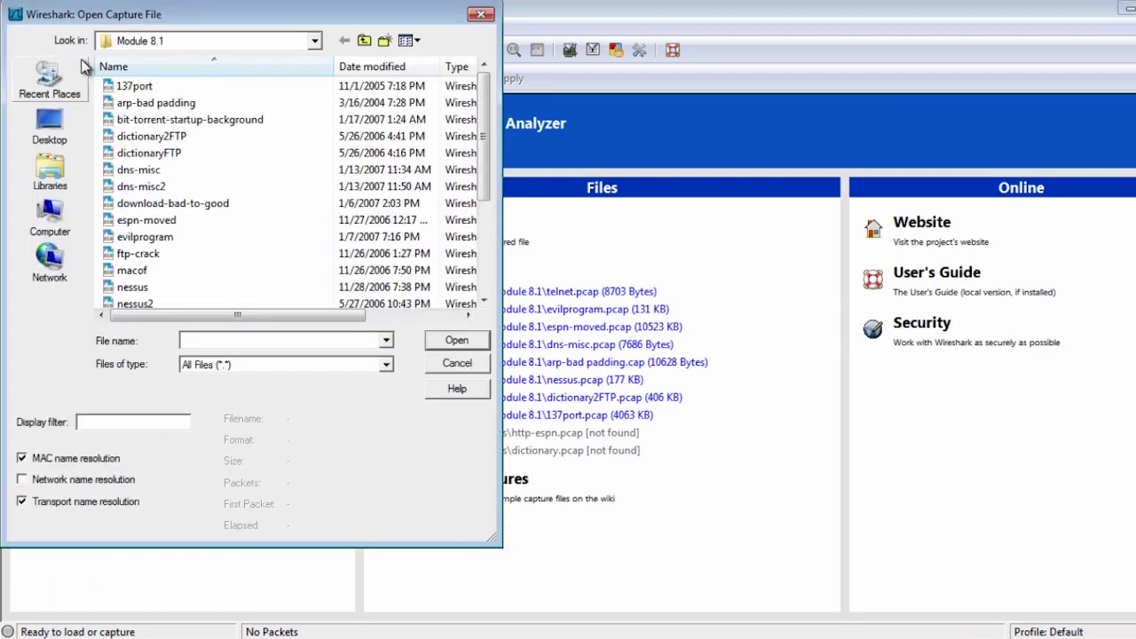
left_click(288, 216)
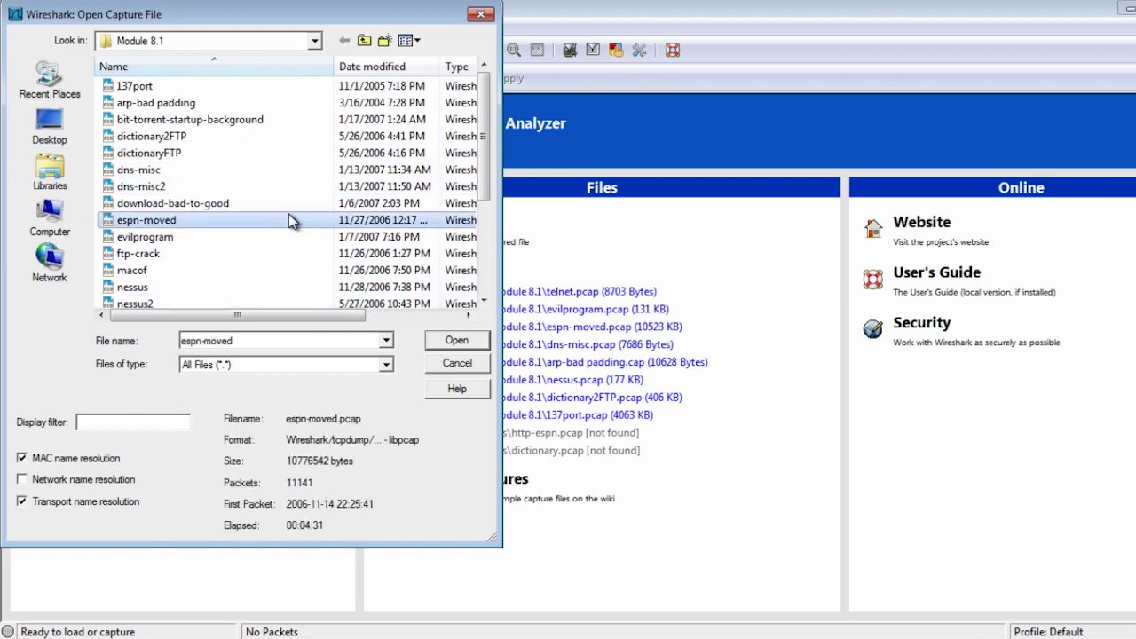
key("d")
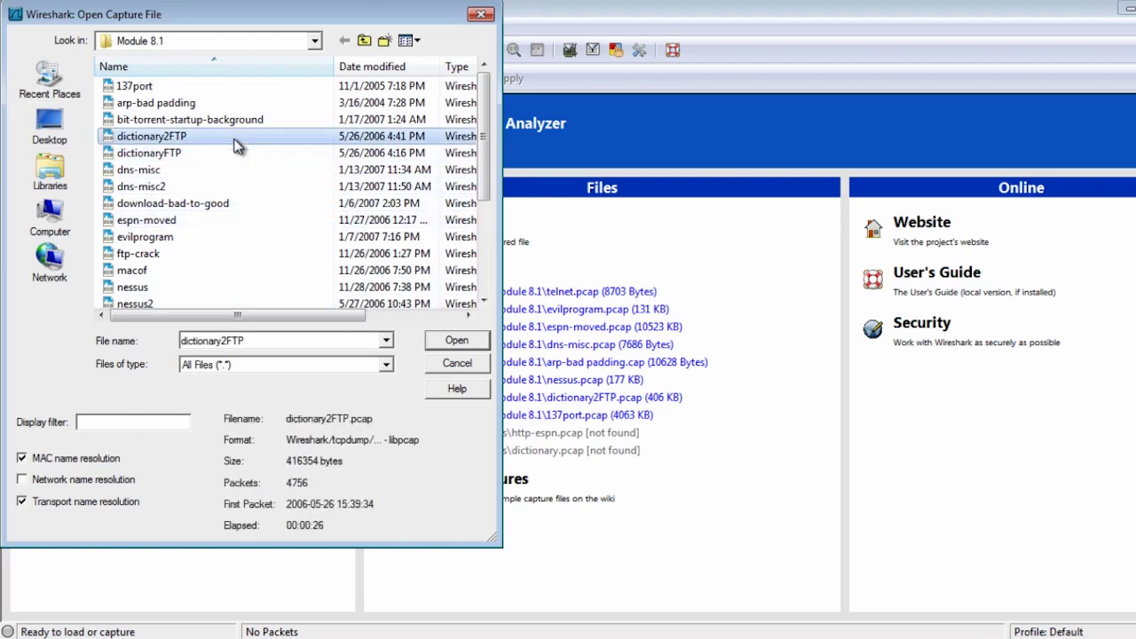
double_click(195, 156)
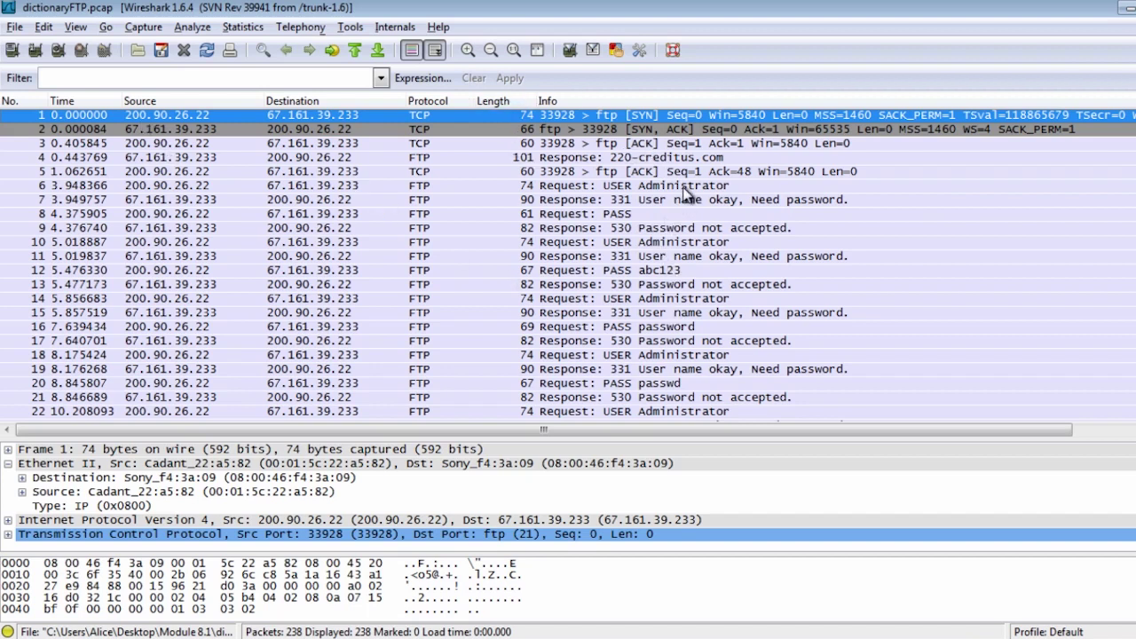
- Inspect the TCP handshake packets and the FTP server's welcome response in packet 4
left_click(488, 130)
left_click(493, 160)
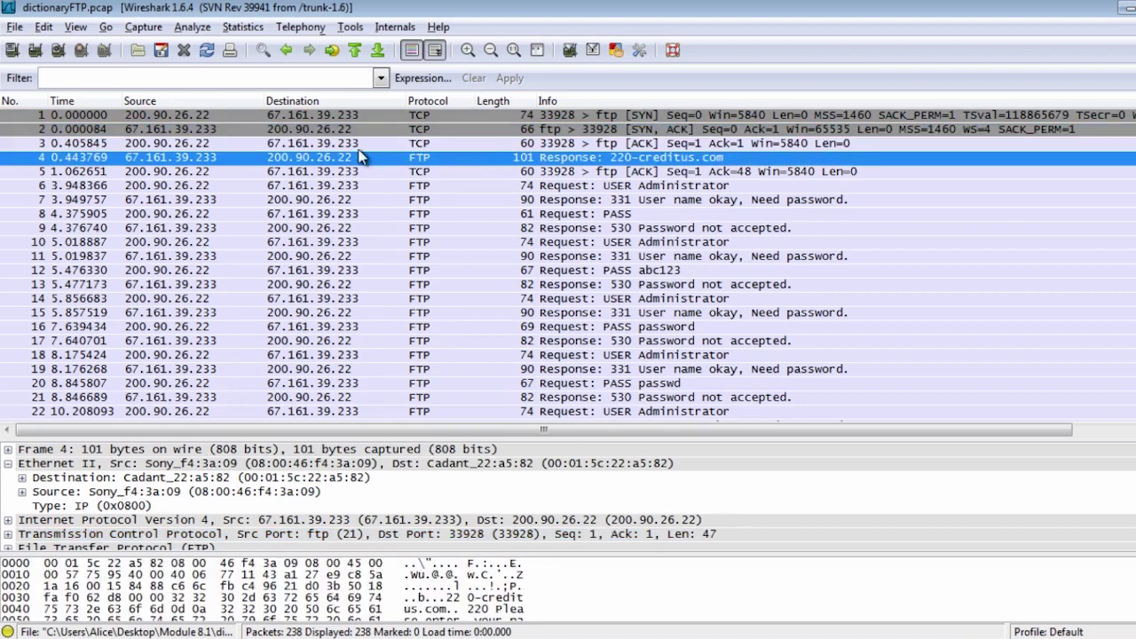
left_click(554, 144)
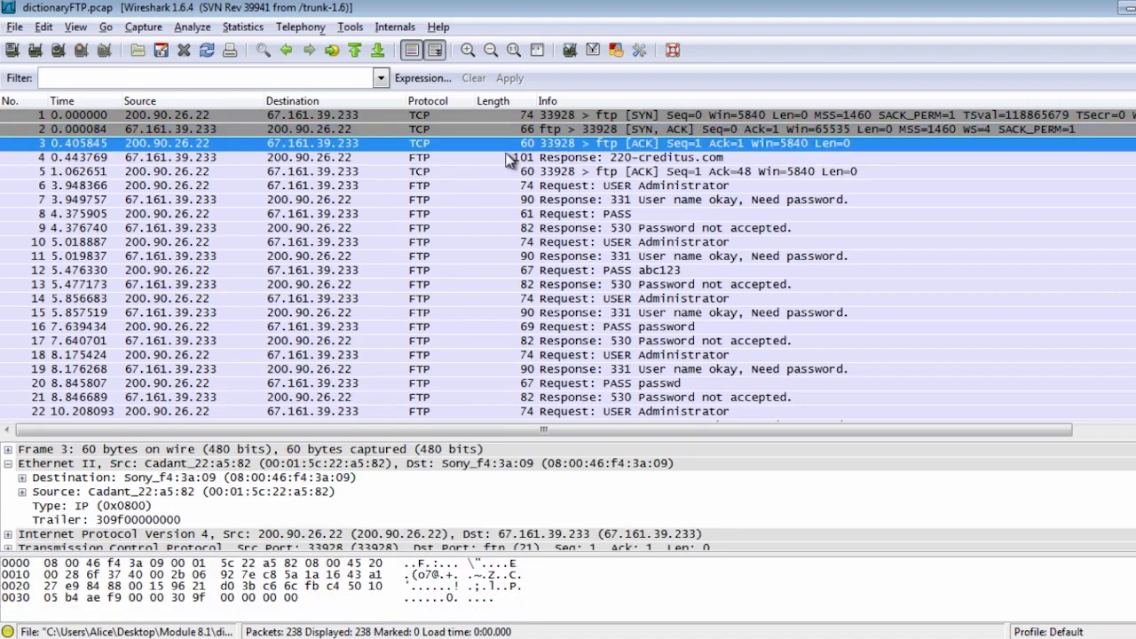
left_click(584, 161)
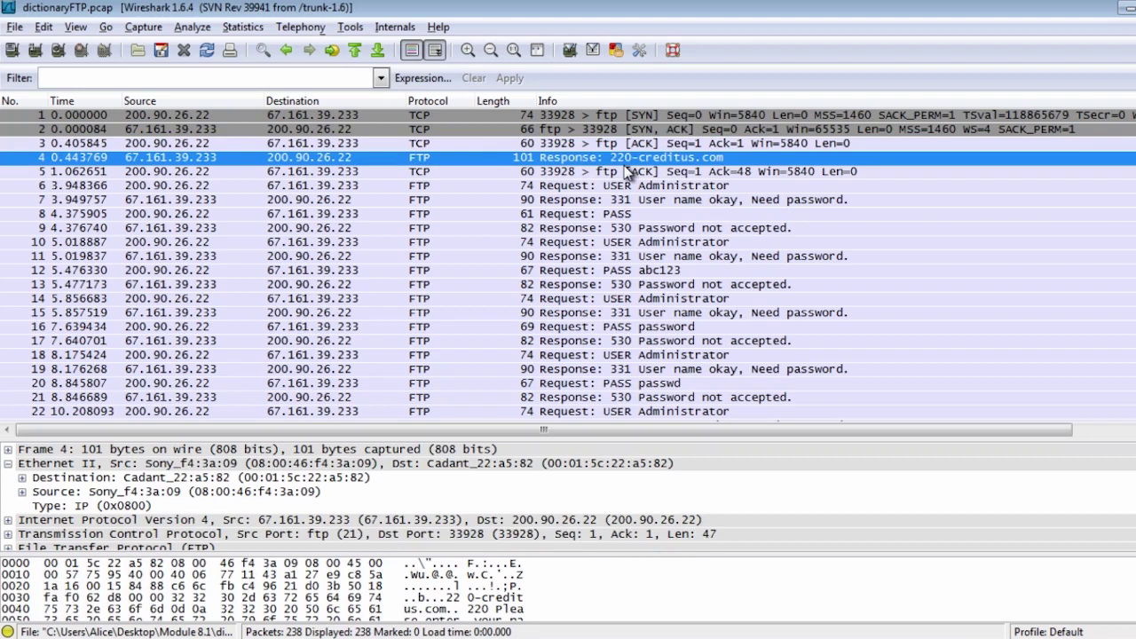
- Step through the first FTP login attempt, packets 6 to 9, and on to the next USER request
left_click(611, 189)
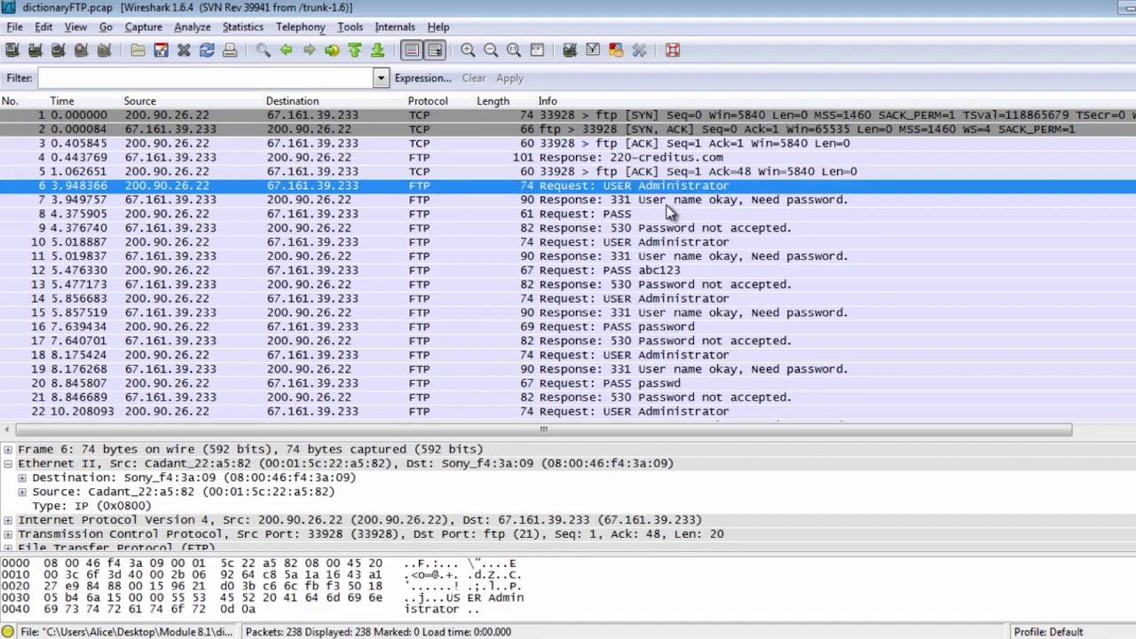
left_click(623, 202)
left_click(620, 214)
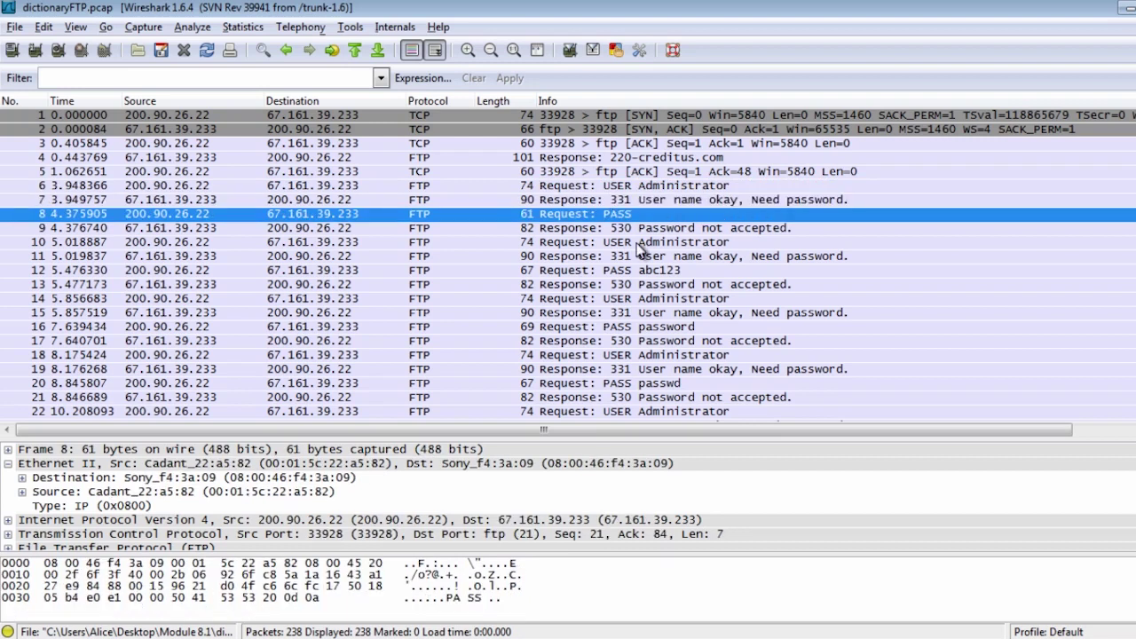
key("Down")
key("Down")
key("Down")
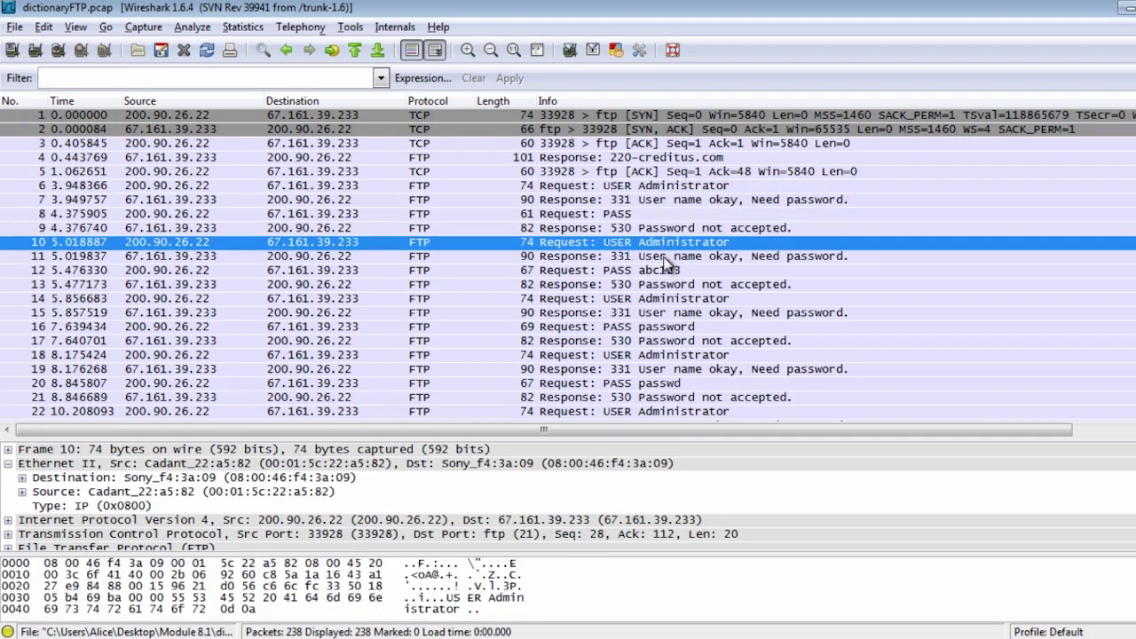
- Follow the TCP stream of the FTP password request in packet 12 and review the login attempts to the end
left_click(669, 271)
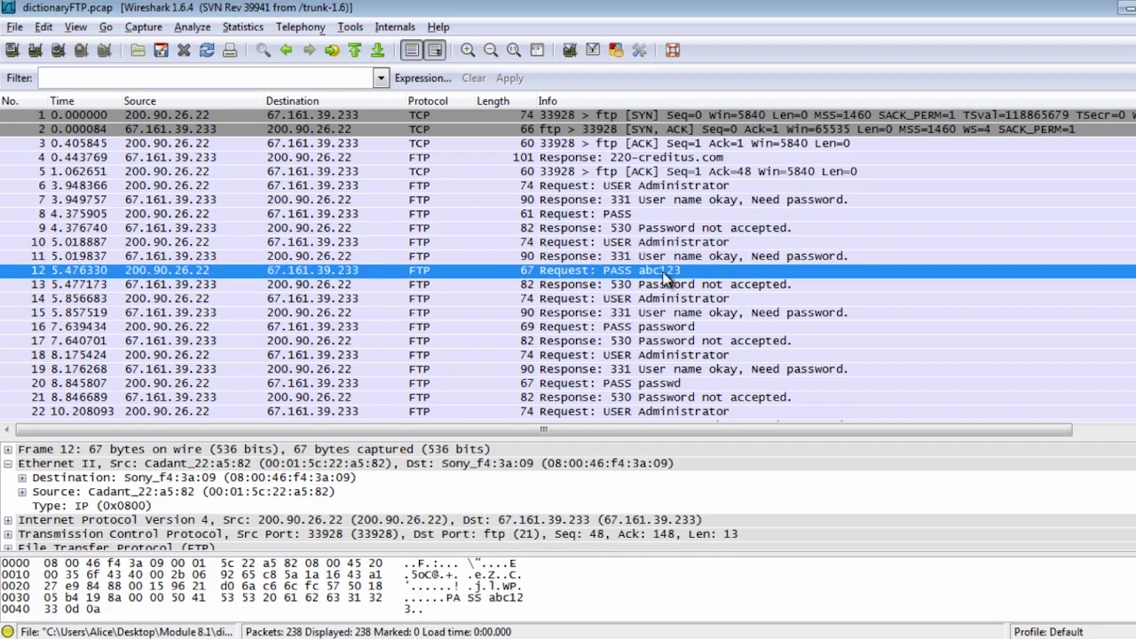
right_click(655, 269)
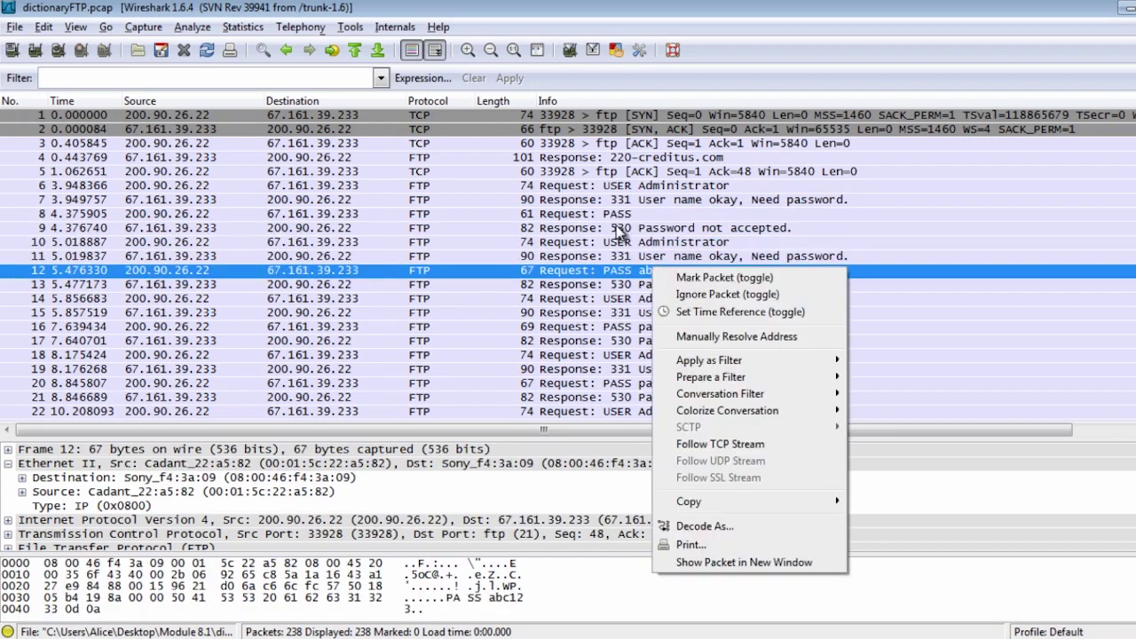
left_click(779, 447)
left_click_drag(711, 160, 744, 503)
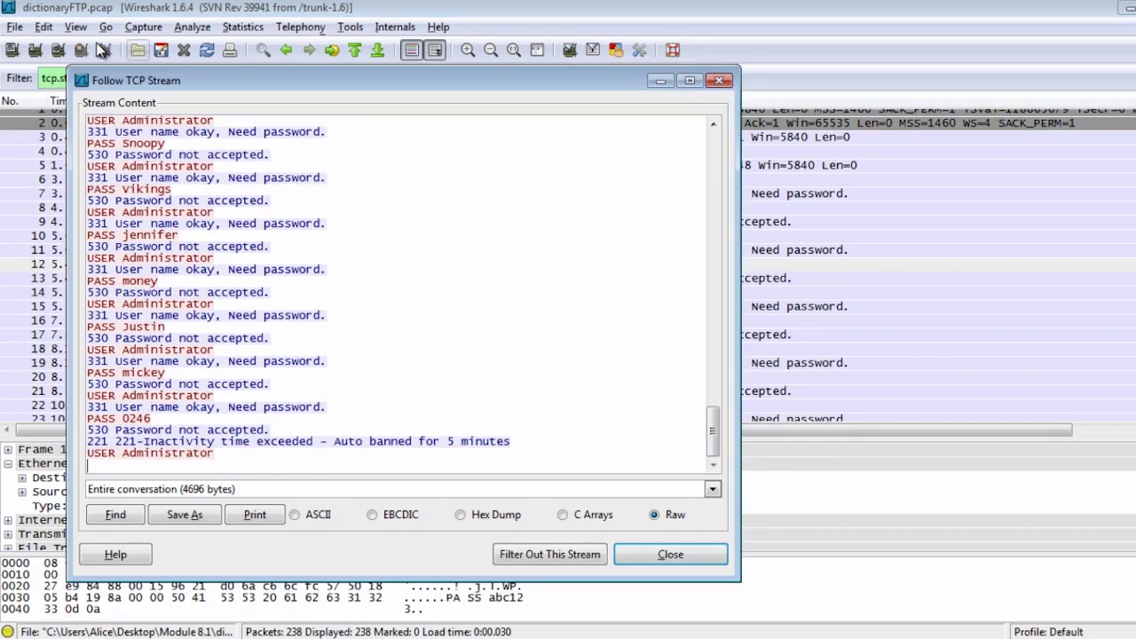
- Close the followed TCP stream and clear the tcp.stream eq 0 display filter
left_click(690, 555)
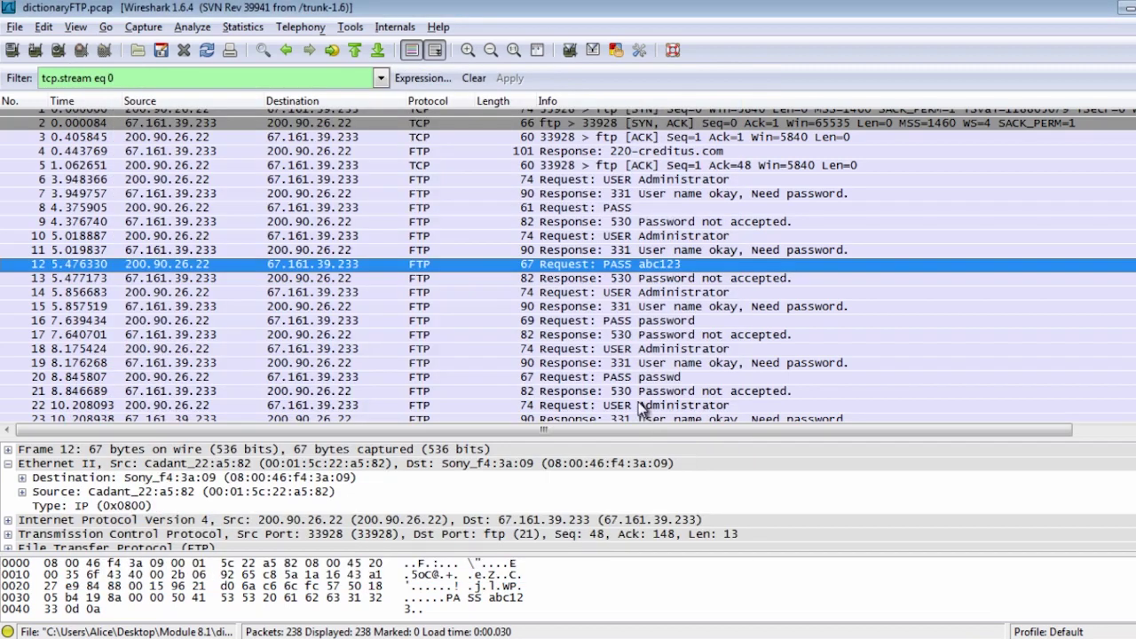
left_click(479, 79)
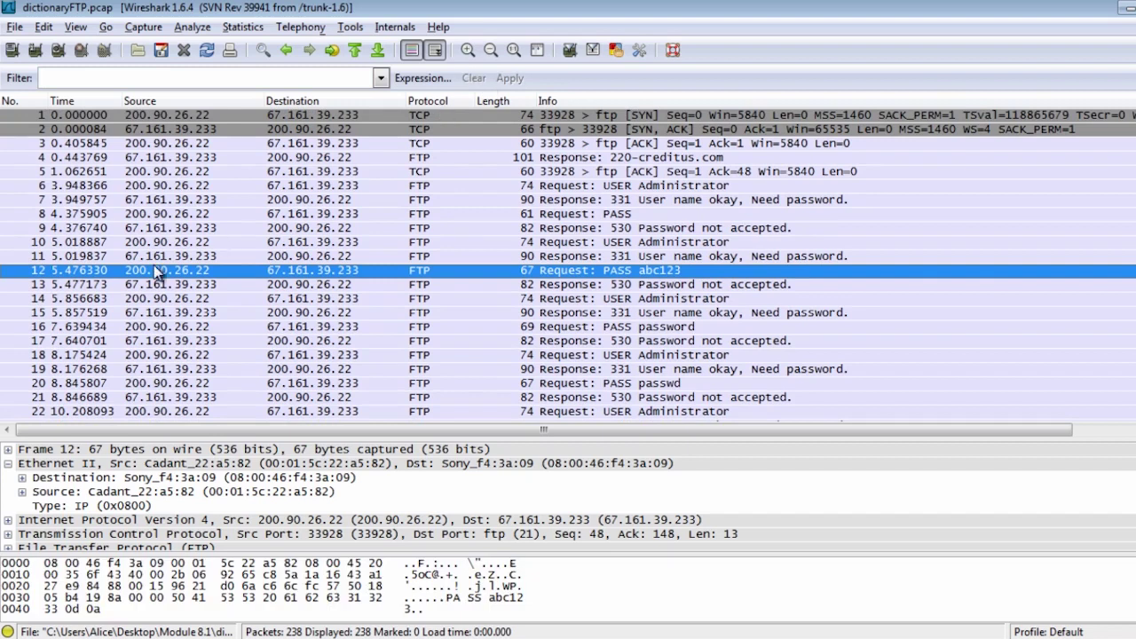
- Create a new configuration profile named Sec and switch to it
left_click(14, 28)
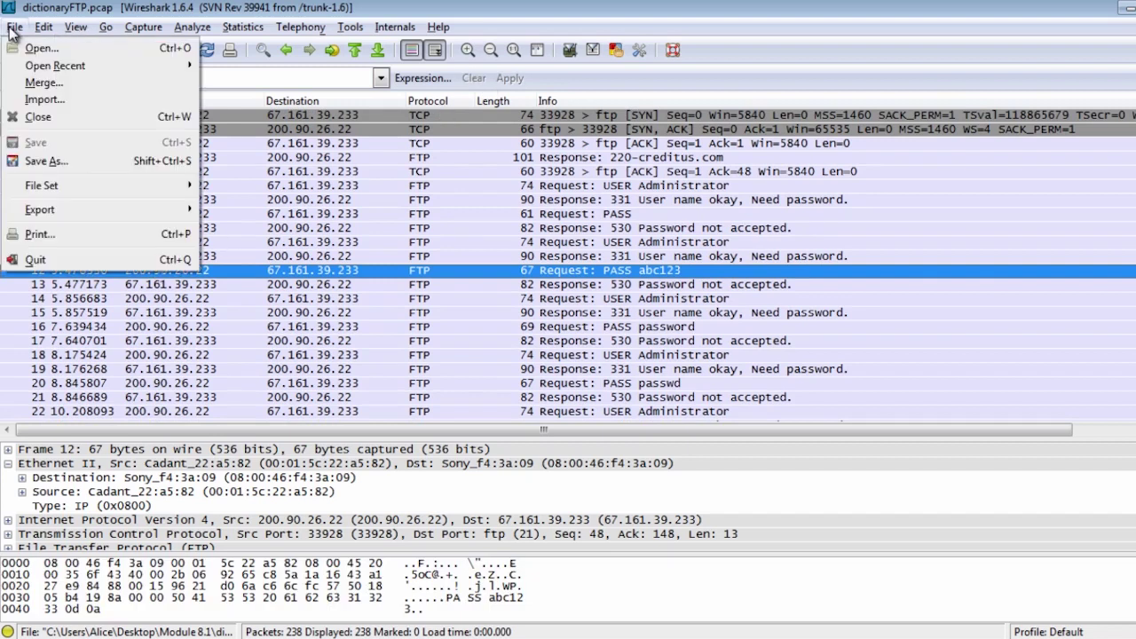
mouse_move(44, 28)
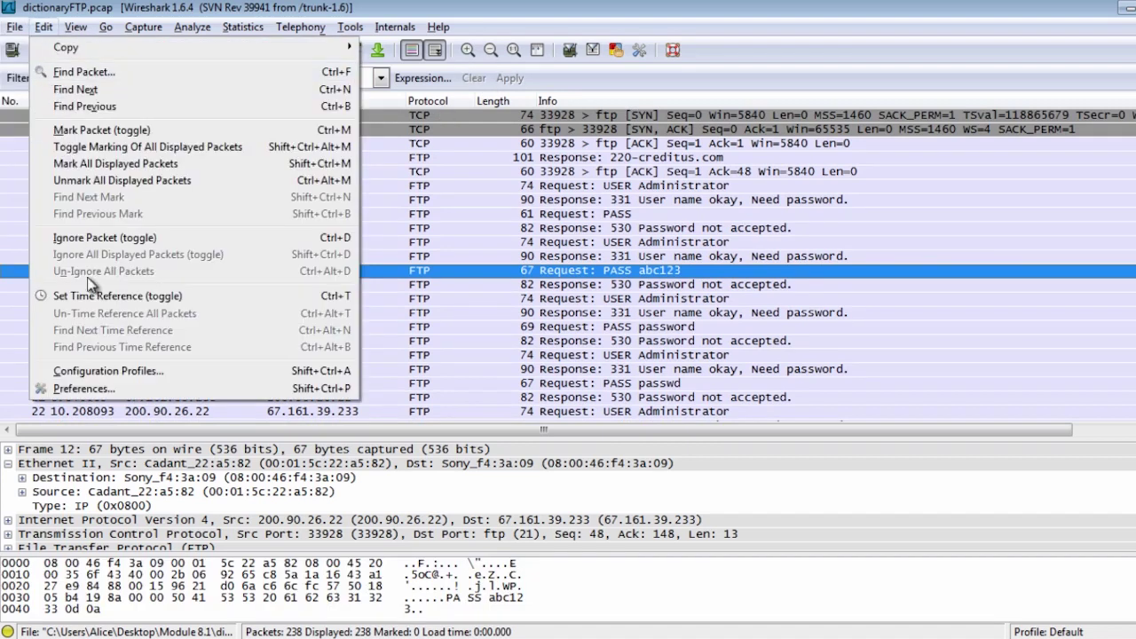
left_click(113, 370)
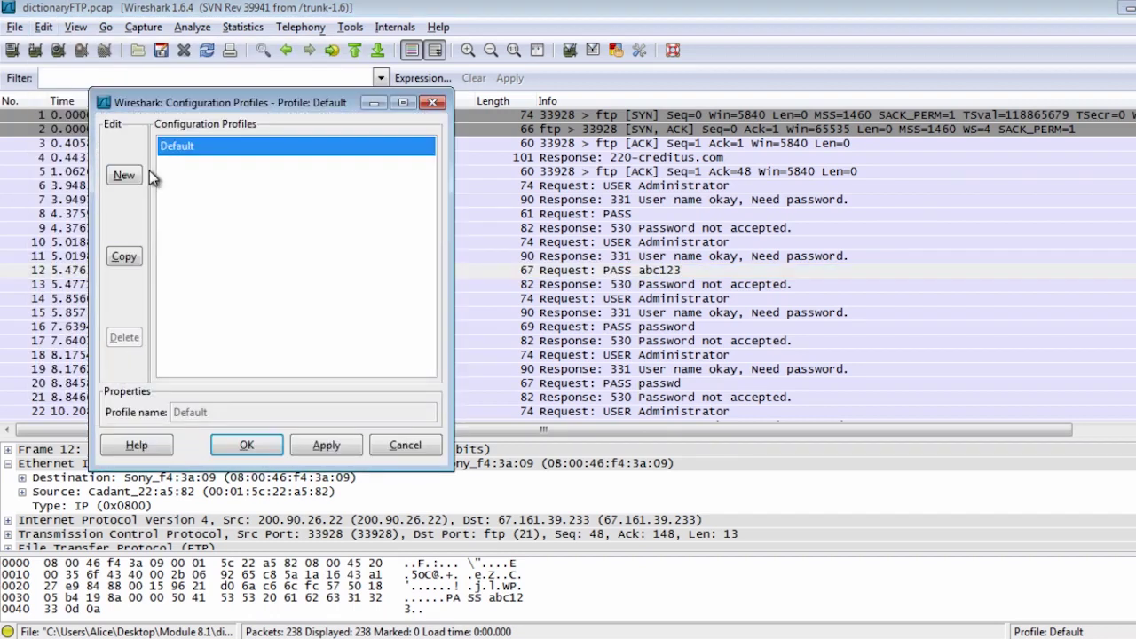
left_click(124, 175)
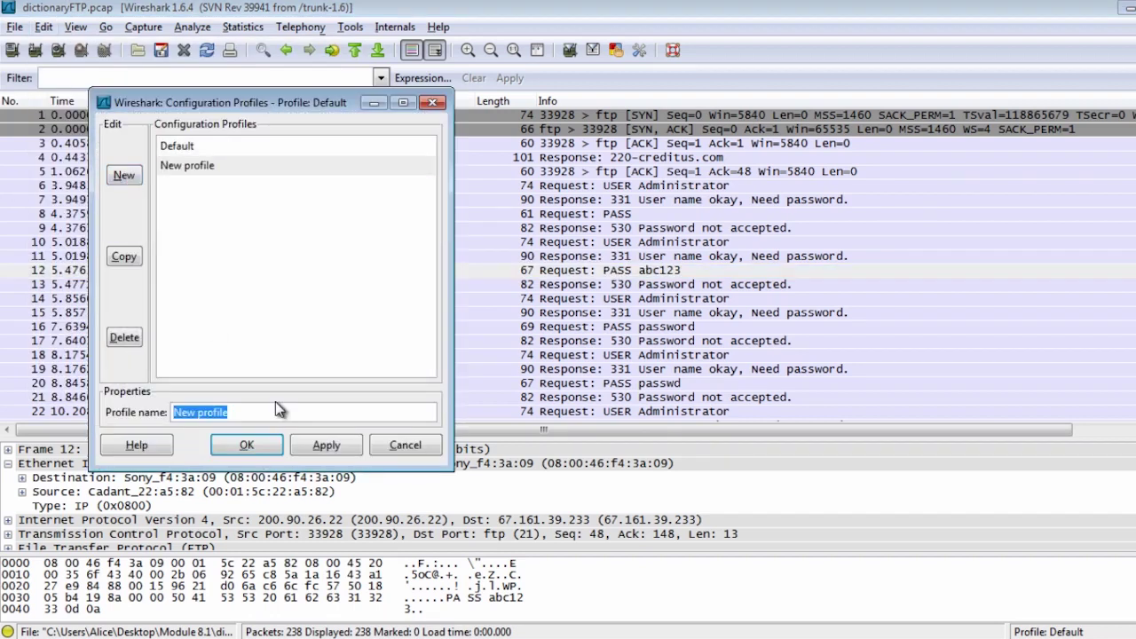
type("Sec")
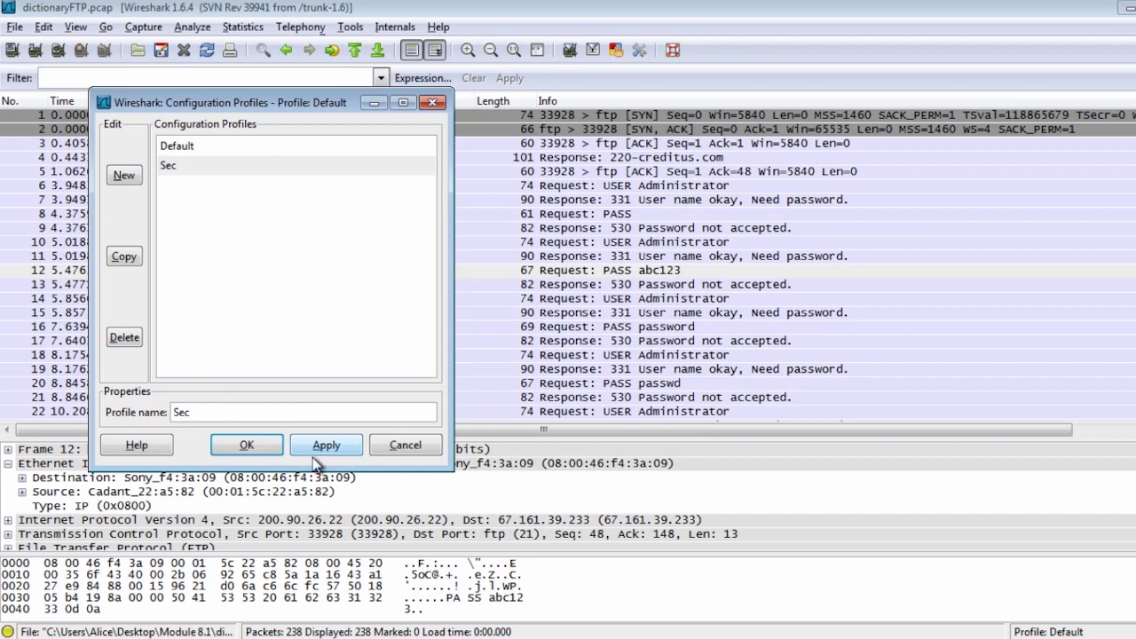
left_click(324, 450)
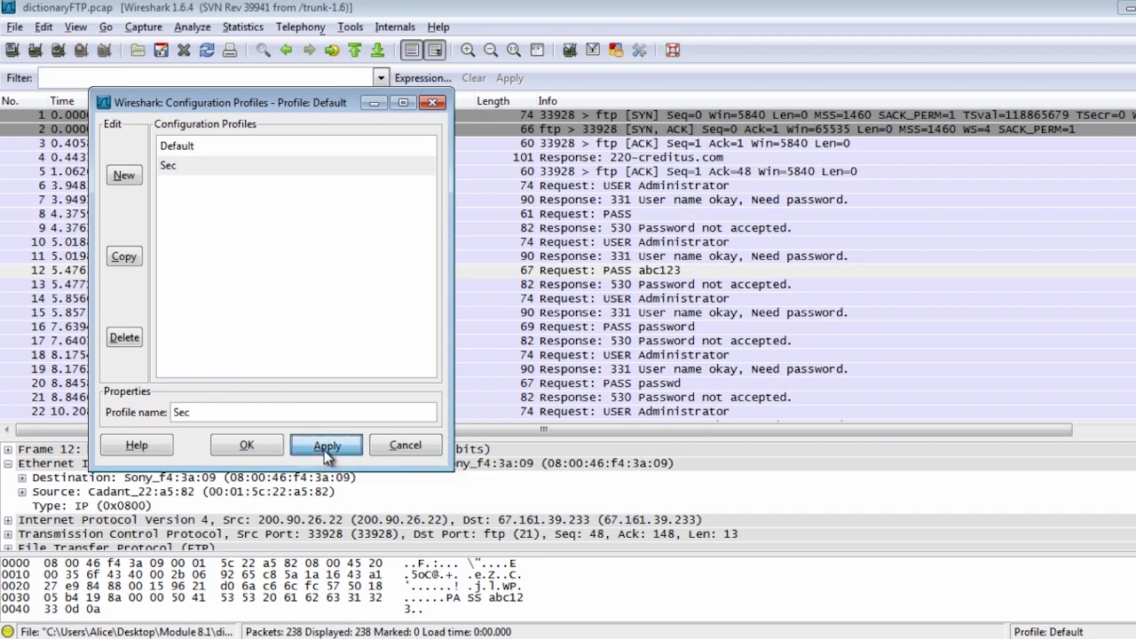
left_click(246, 447)
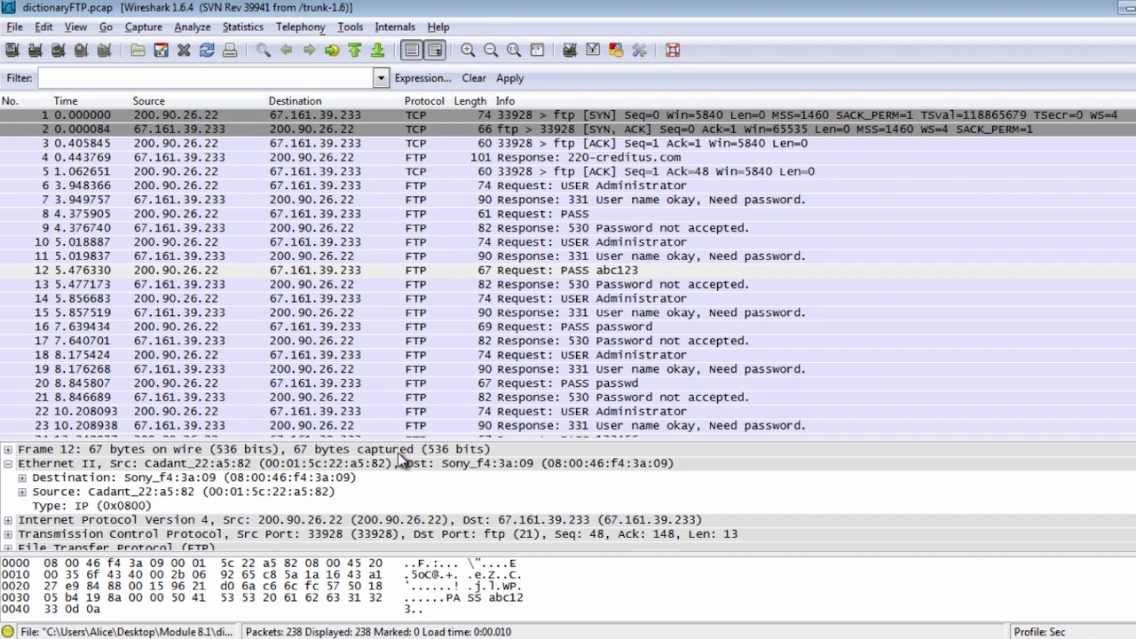
- Enlarge the packet details area and expand the File Transfer Protocol section of packet 12 to its PASS command
left_click_drag(401, 442, 401, 241)
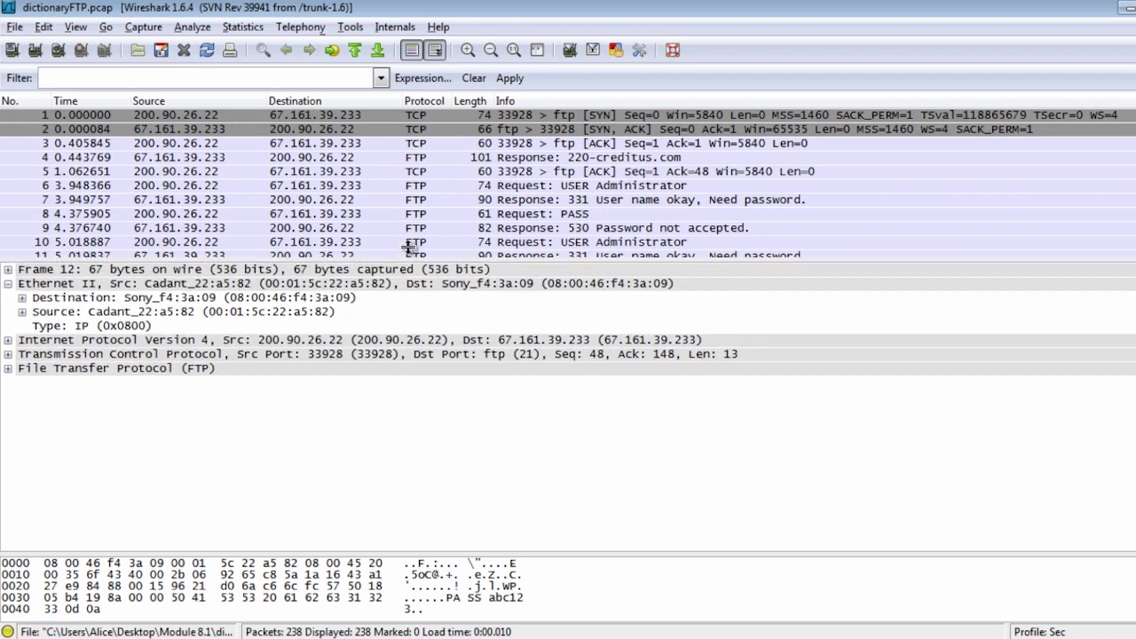
left_click(51, 347)
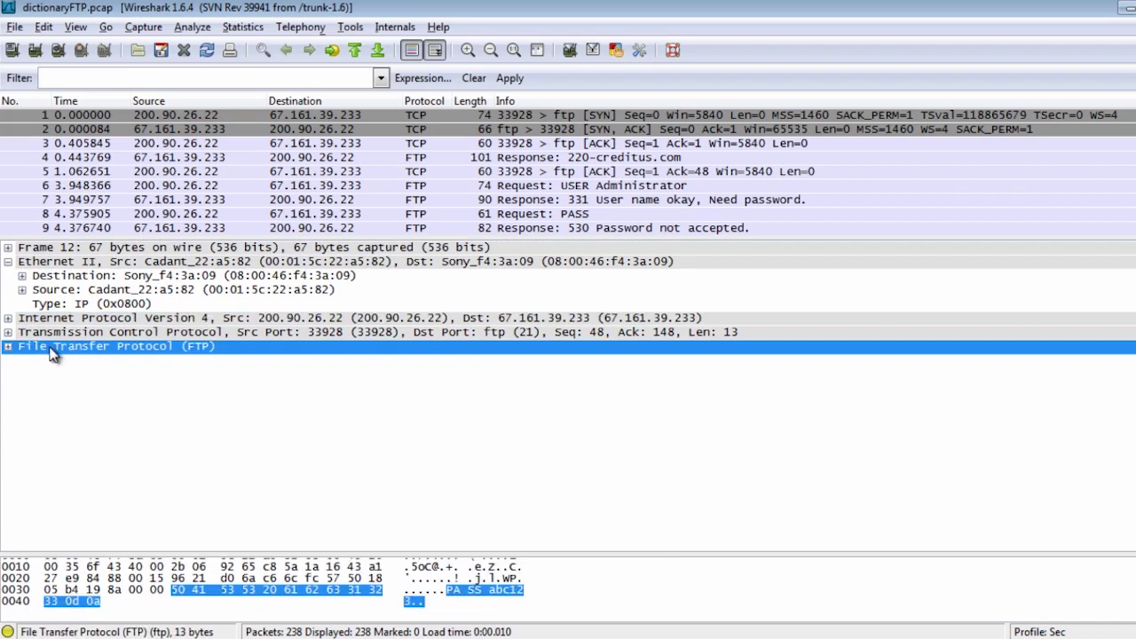
left_click(8, 346)
left_click(57, 363)
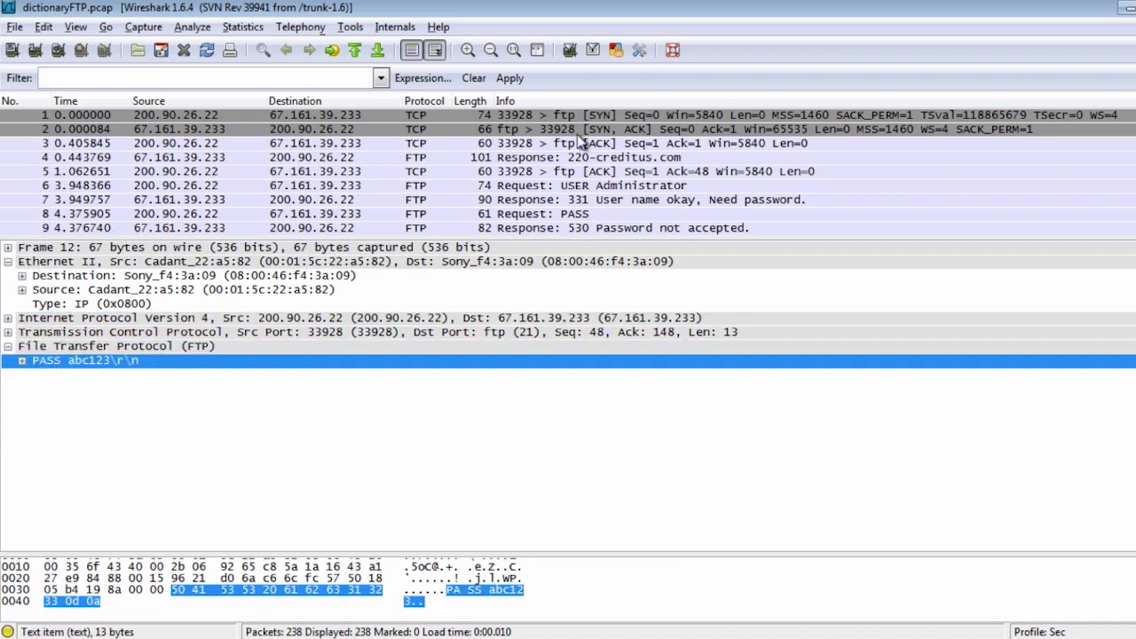
- Inspect the details of packets 2, 6 and 8, and expand the USER command in packet 6
left_click(579, 131)
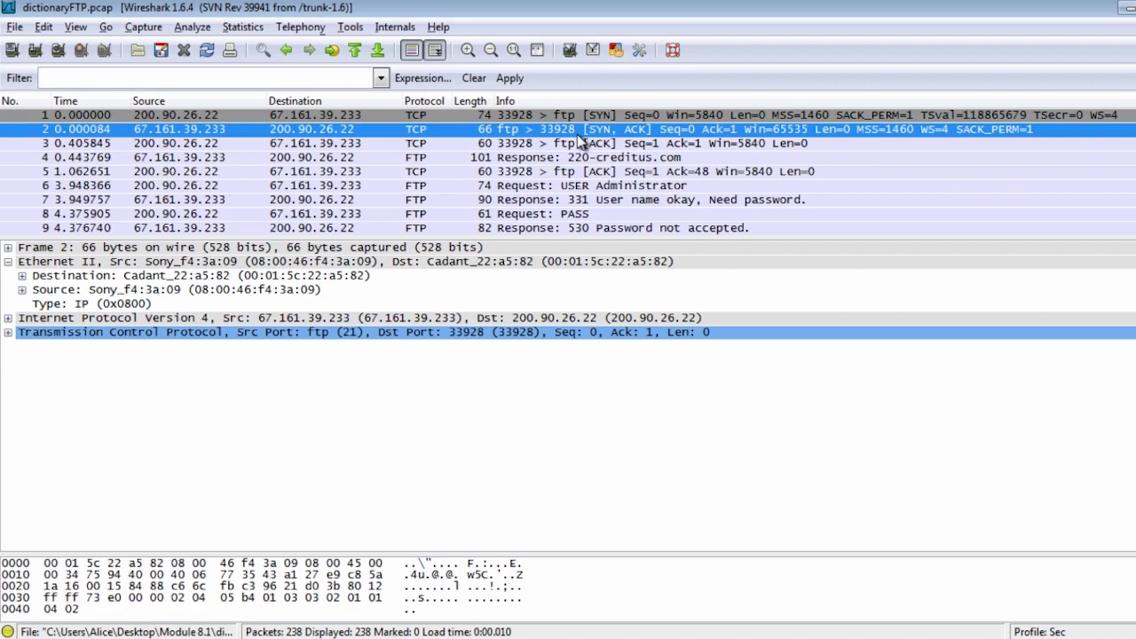
left_click(655, 187)
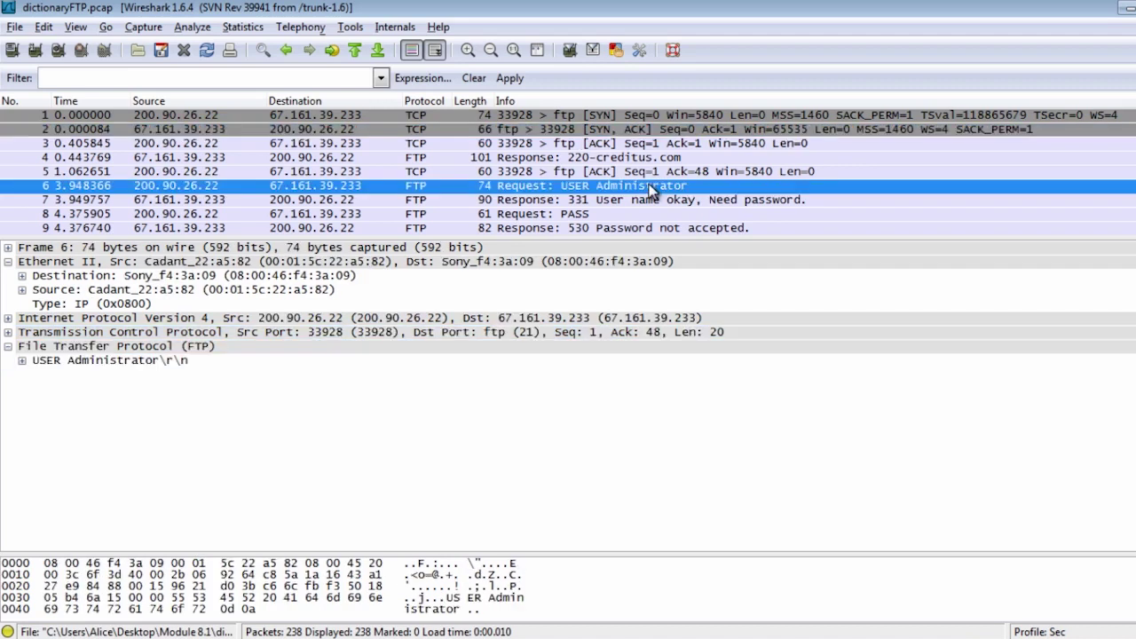
left_click(562, 217)
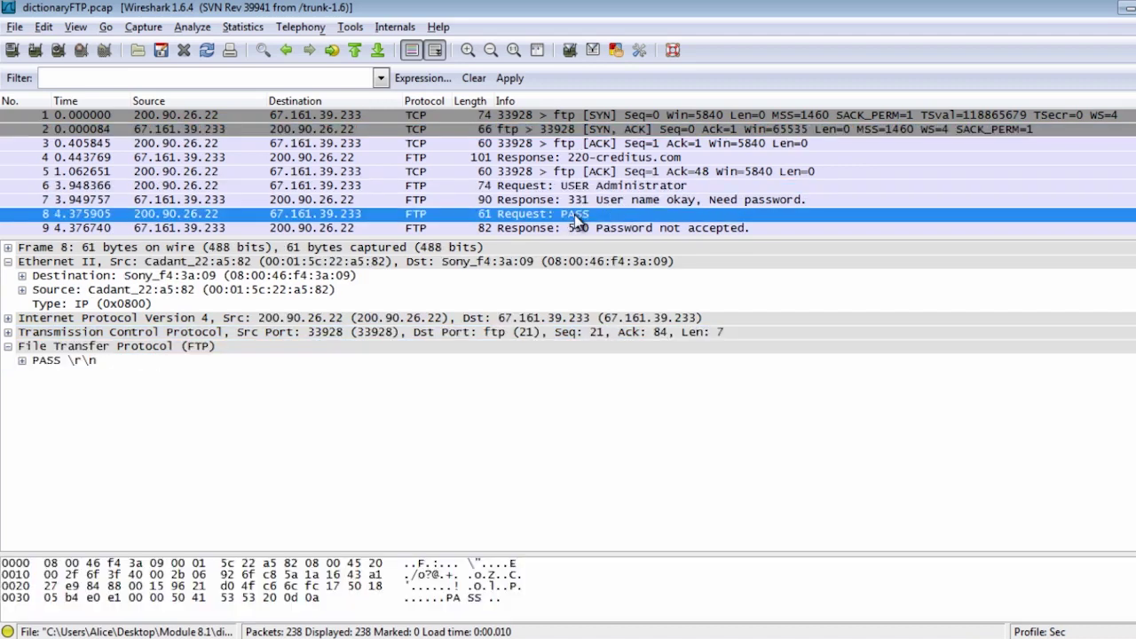
left_click(617, 188)
left_click(112, 362)
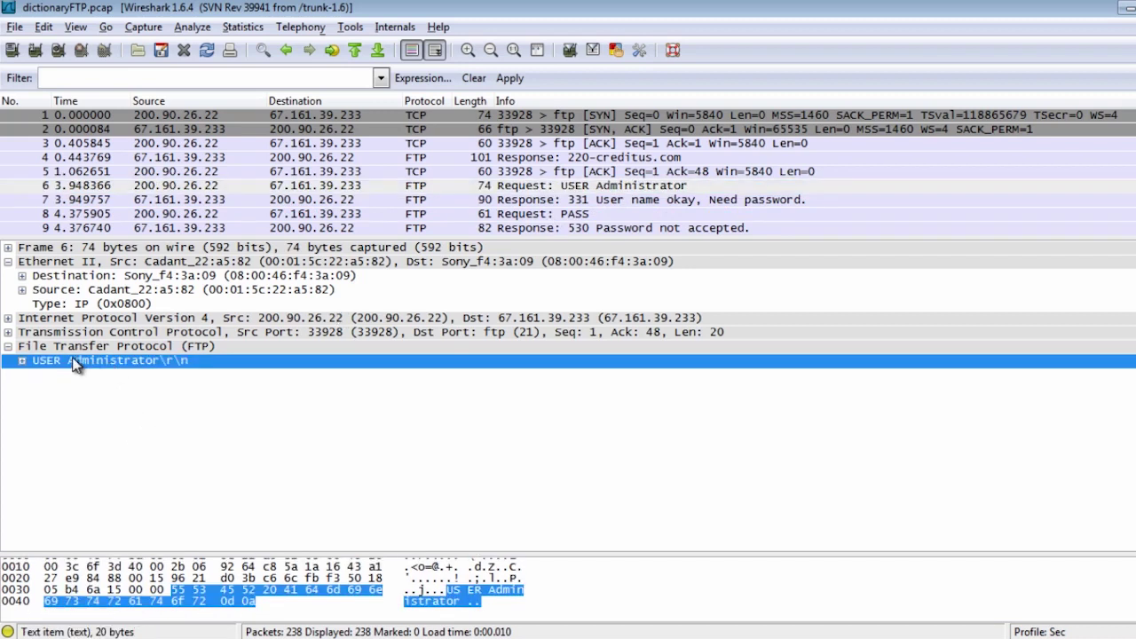
left_click(22, 362)
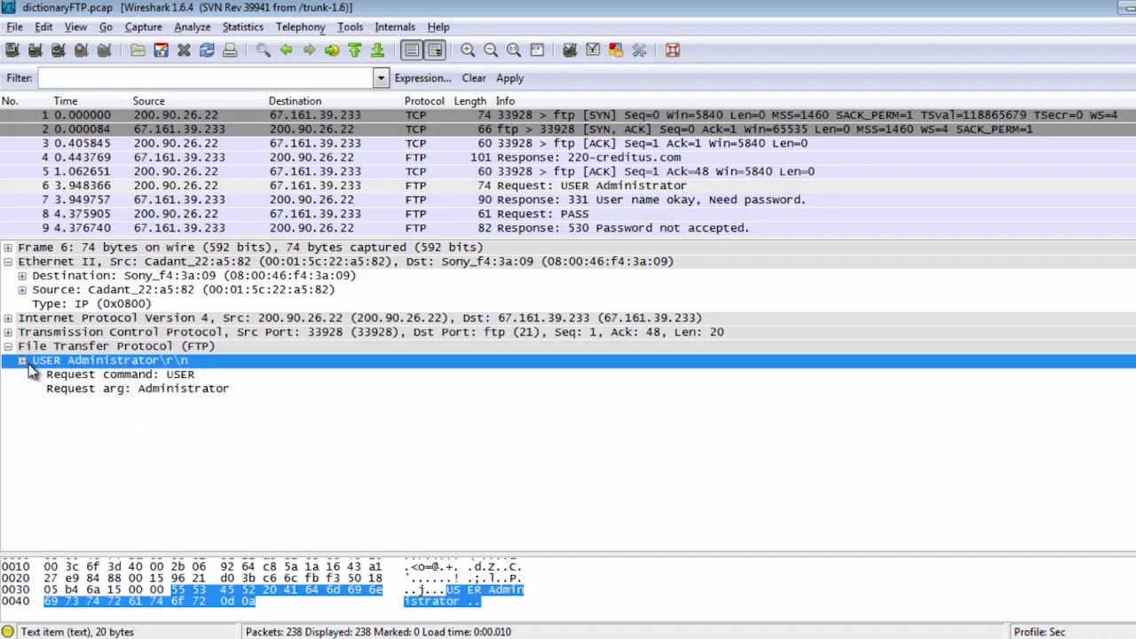
right_click(147, 376)
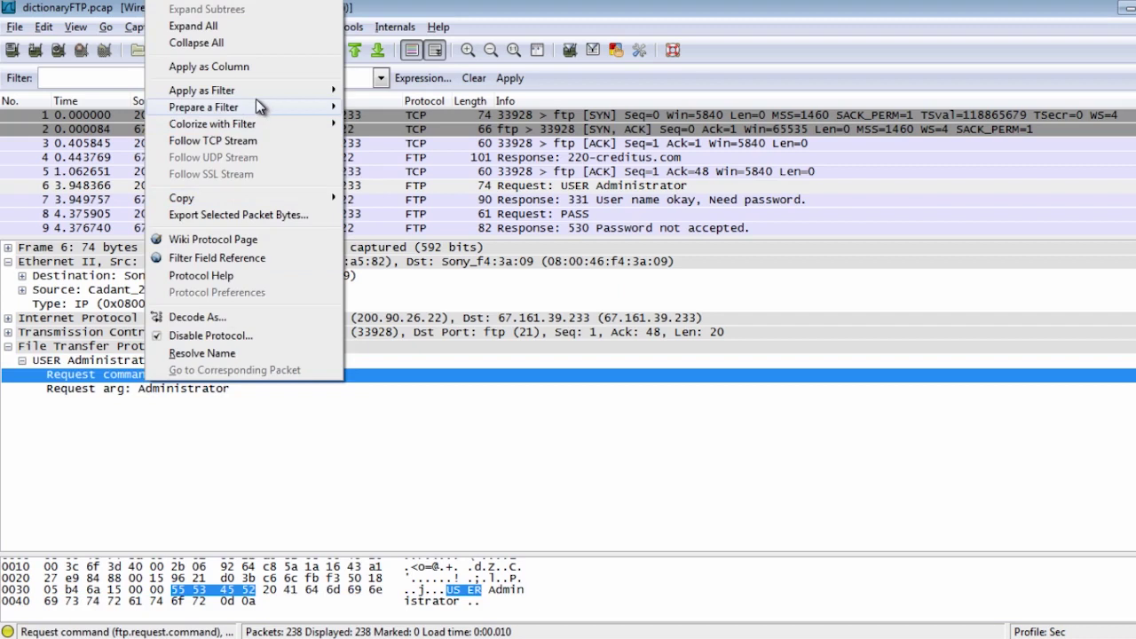
mouse_move(260, 106)
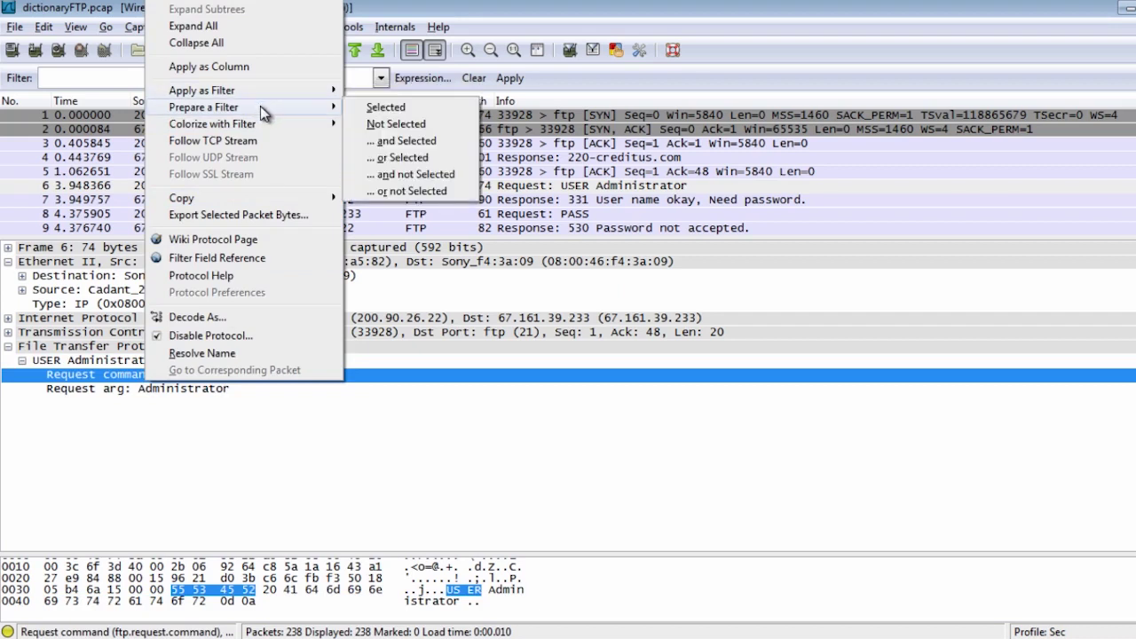
left_click(368, 107)
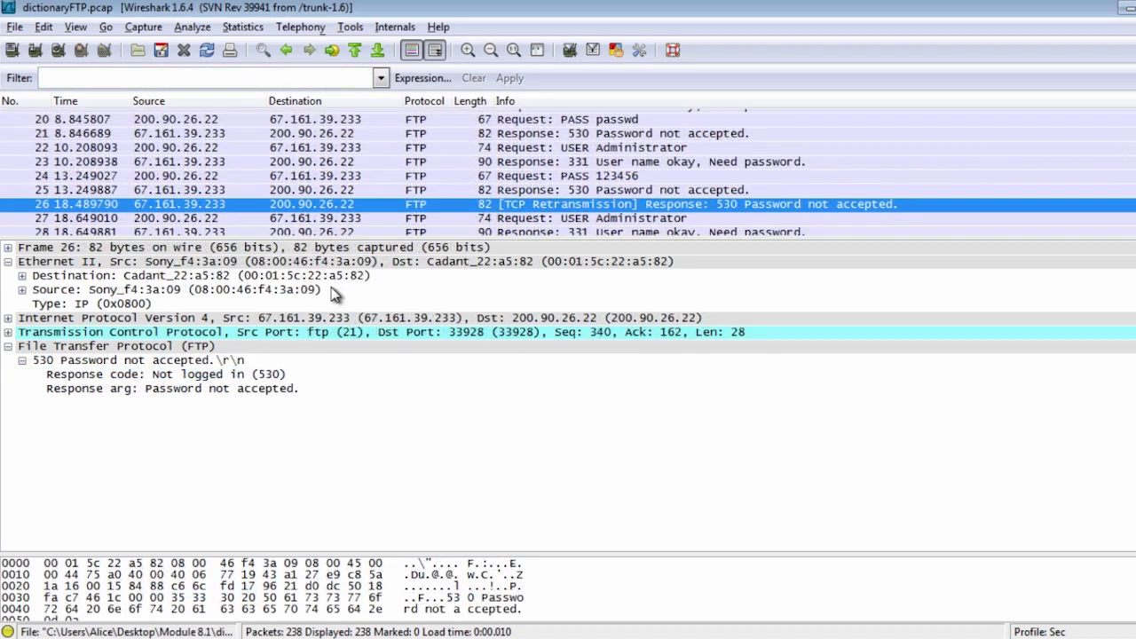
- Create a coloring rule named Bad FTP Pass from packet 26's "Password not accepted." response argument, with orange background #FFA500
left_click(206, 392)
right_click(206, 392)
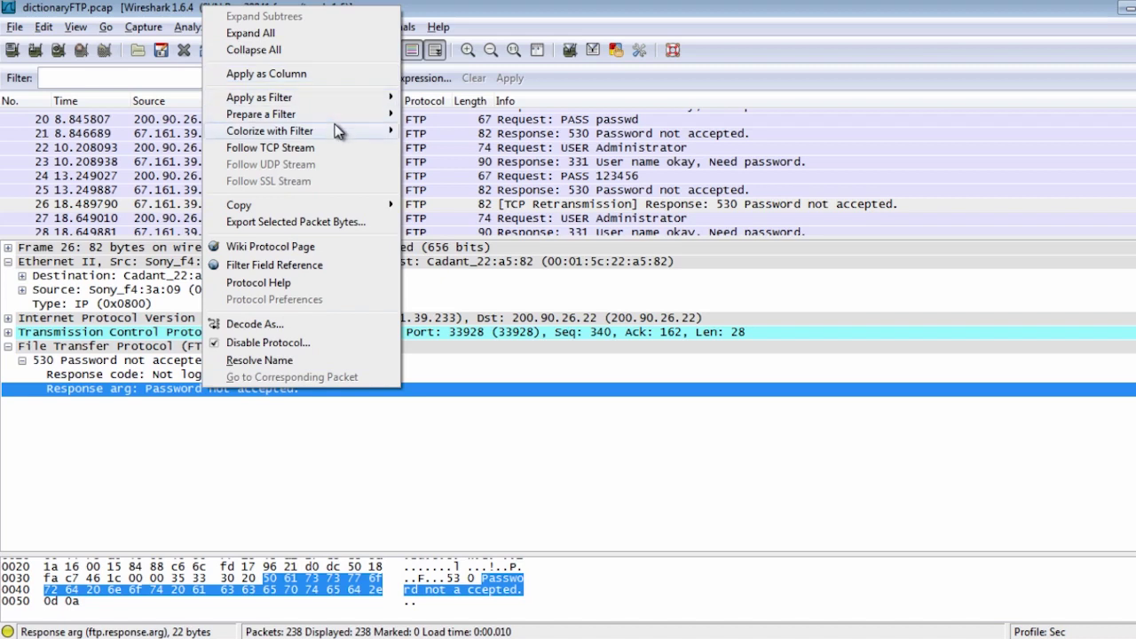
mouse_move(338, 130)
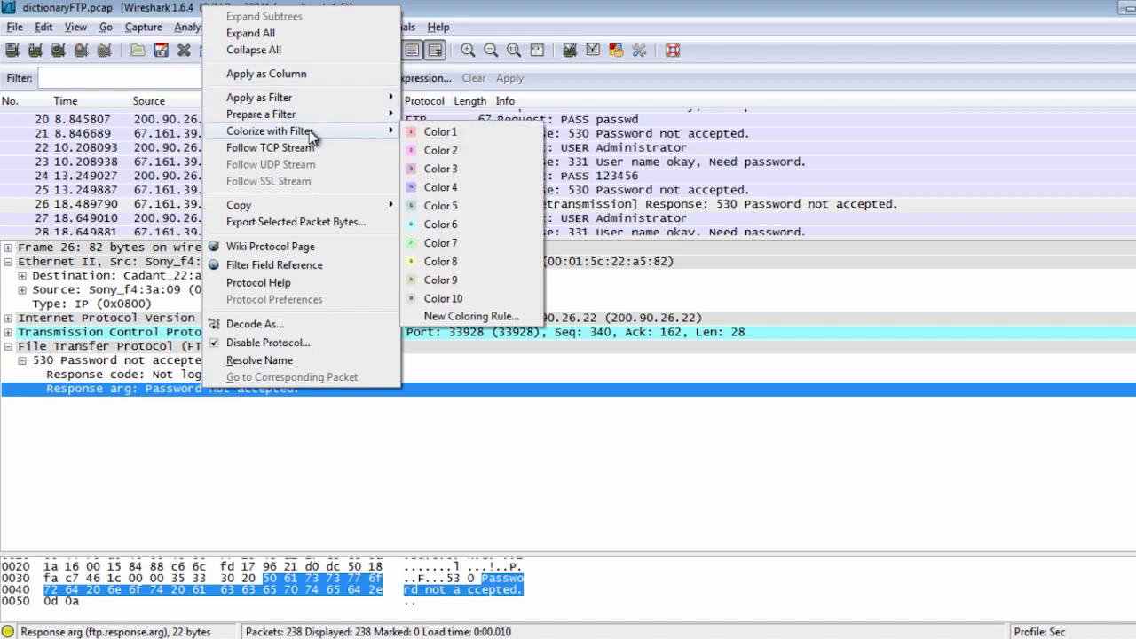
left_click(475, 316)
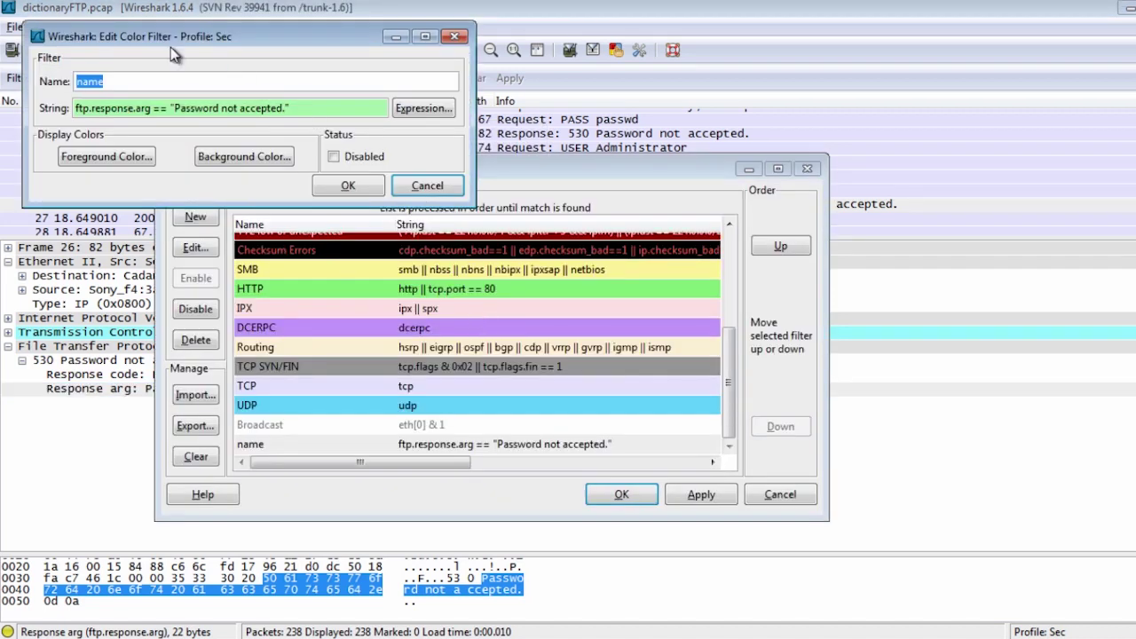
type("Bad FTP Pass")
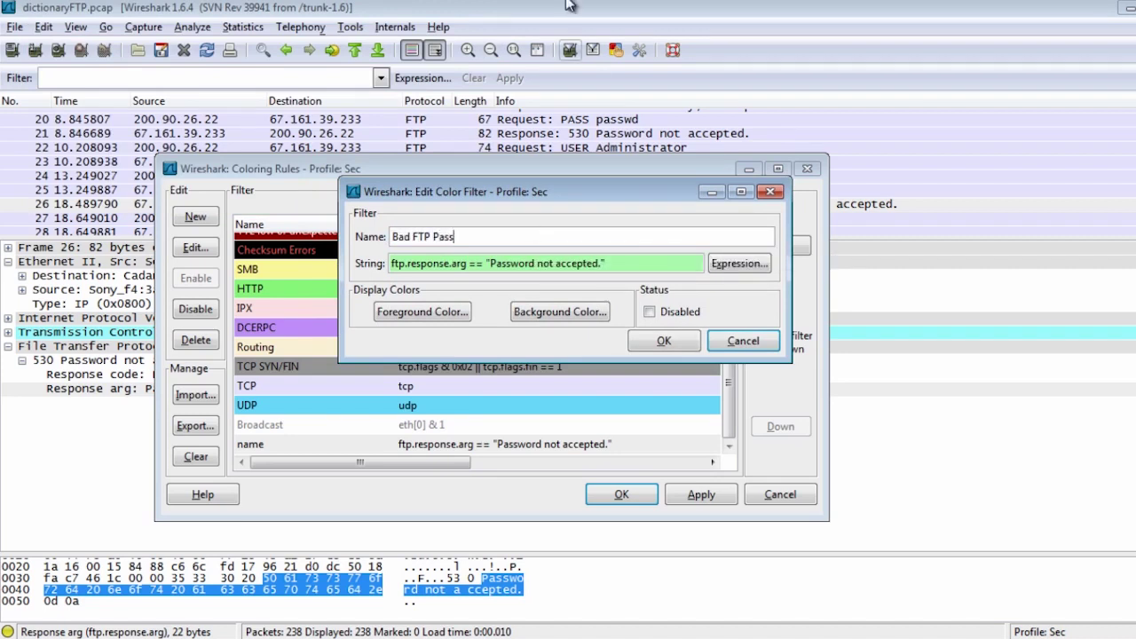
left_click(538, 315)
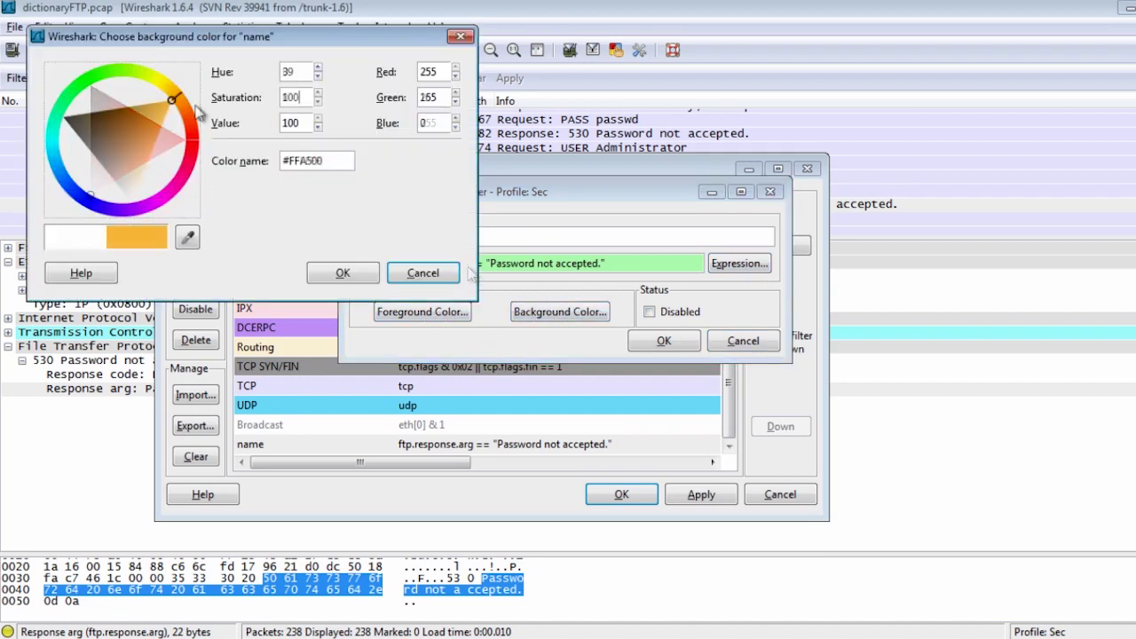
left_click(358, 280)
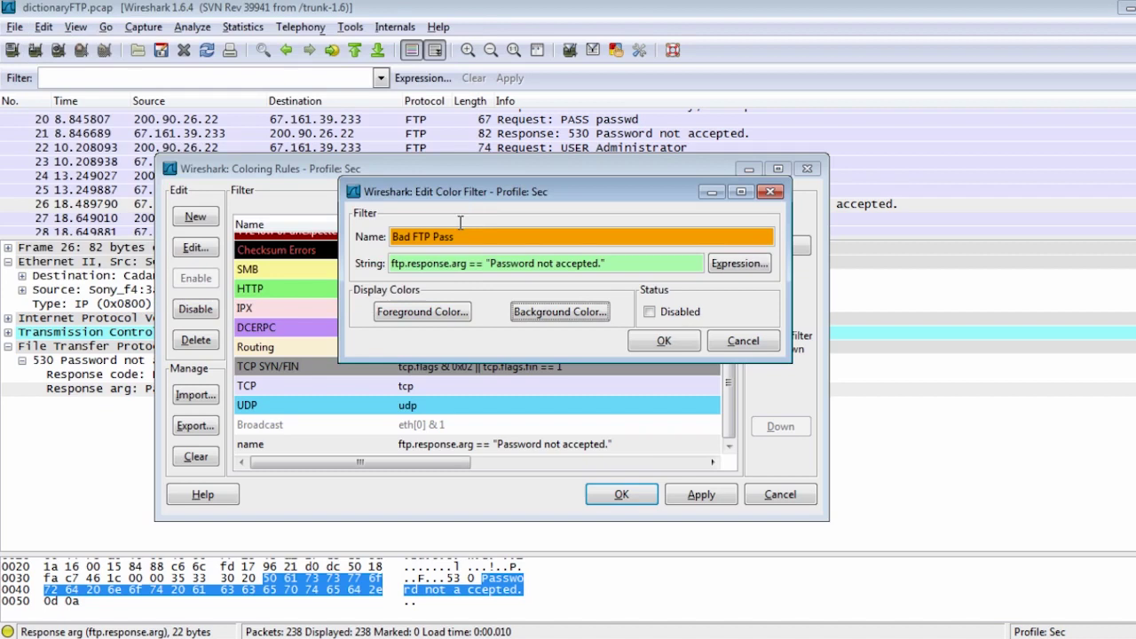
left_click(672, 343)
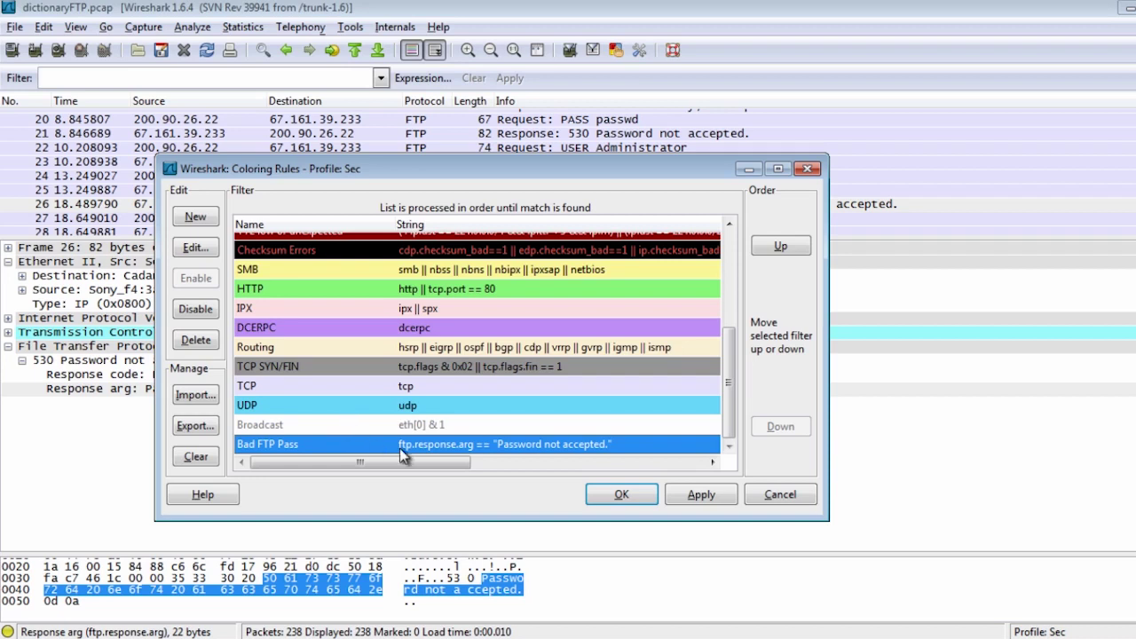
- Move the Bad FTP Pass coloring rule to the first place in the rule order and apply it
left_click(778, 248)
left_click(777, 249)
triple_click(777, 249)
double_click(777, 249)
triple_click(777, 248)
double_click(777, 248)
double_click(777, 249)
triple_click(777, 248)
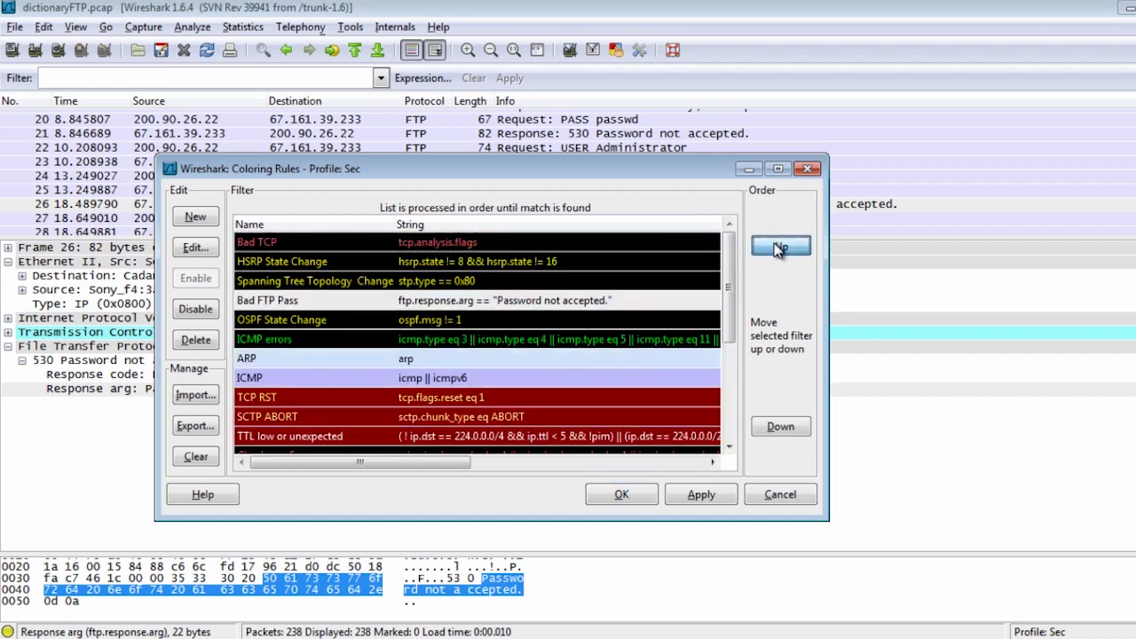
triple_click(777, 248)
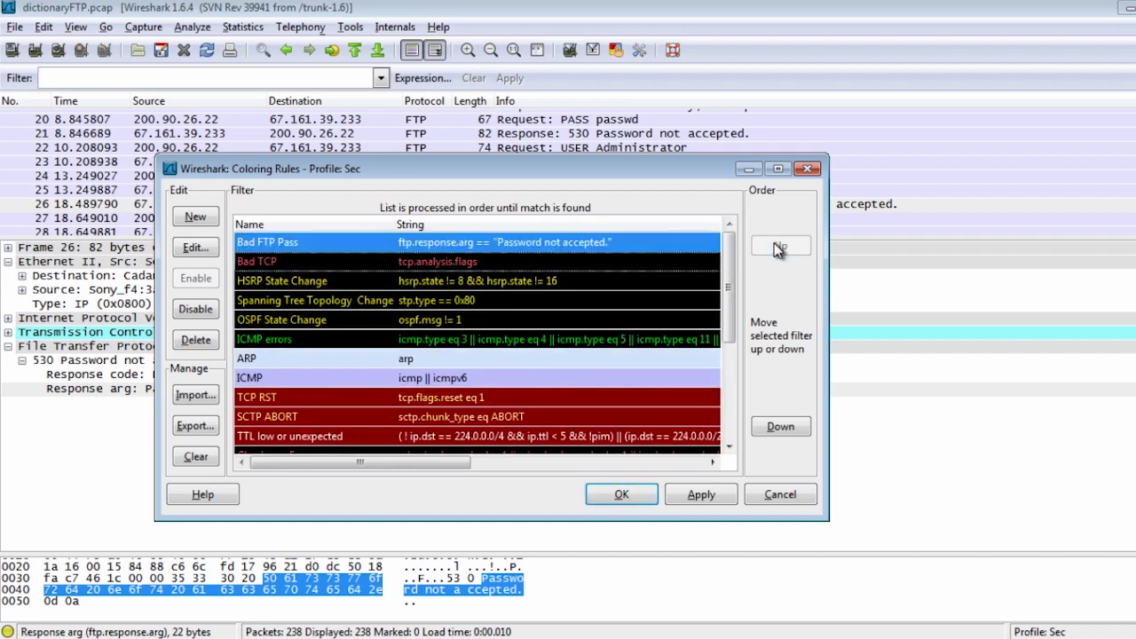
left_click(721, 501)
left_click(614, 497)
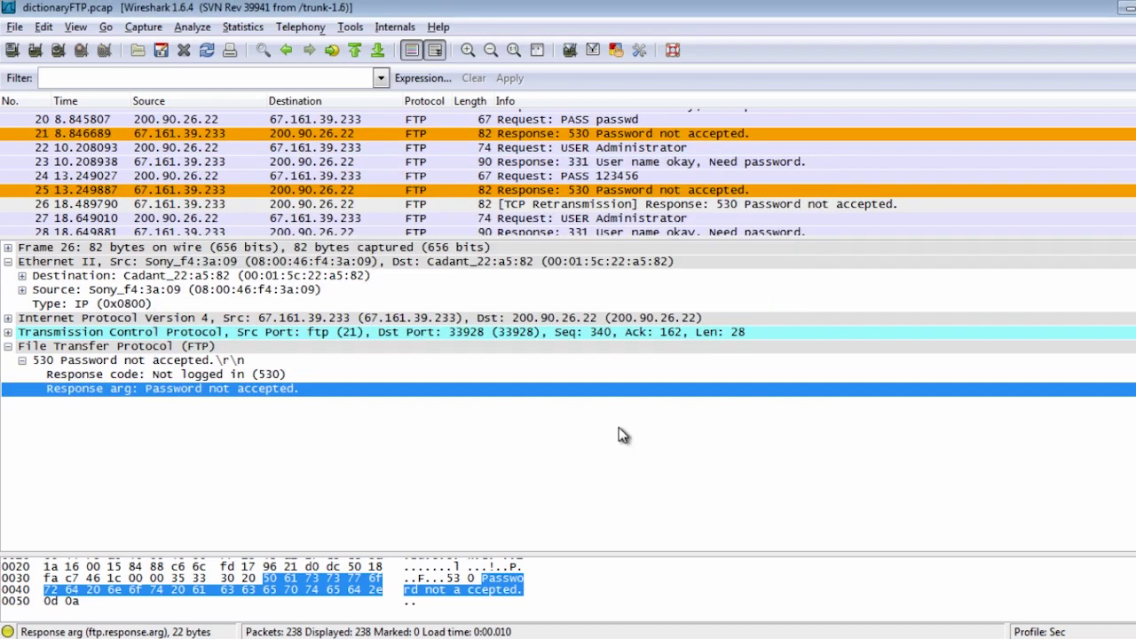
- Enlarge the packet list and review the rejected FTP password responses highlighted throughout the capture
scroll(672, 152, "down", 3)
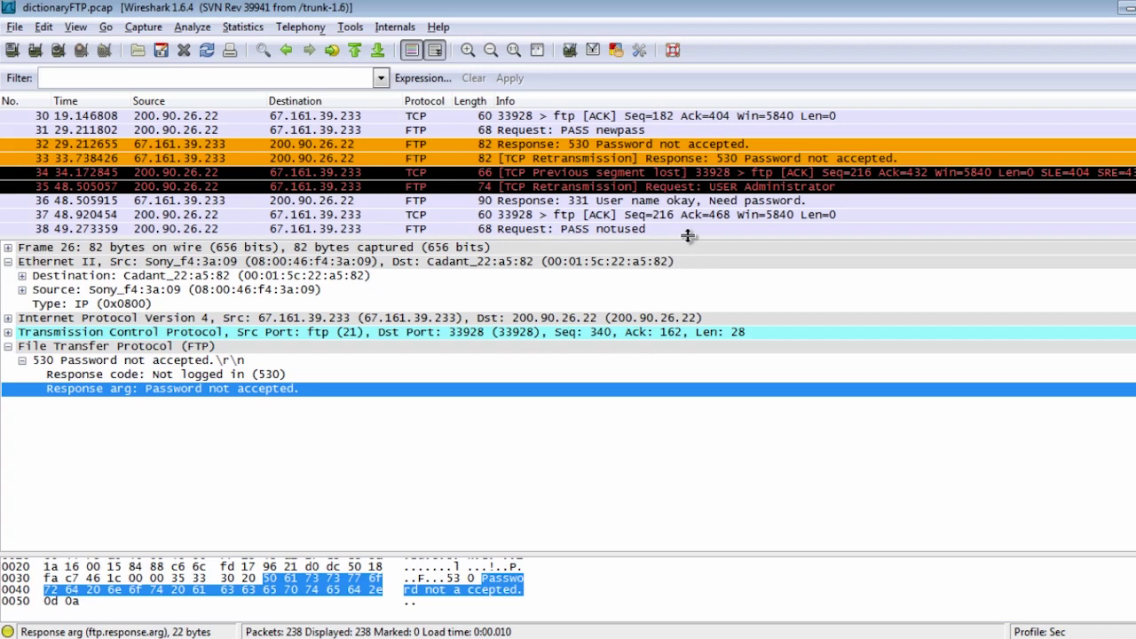
left_click_drag(687, 236, 688, 397)
scroll(675, 294, "down", 2)
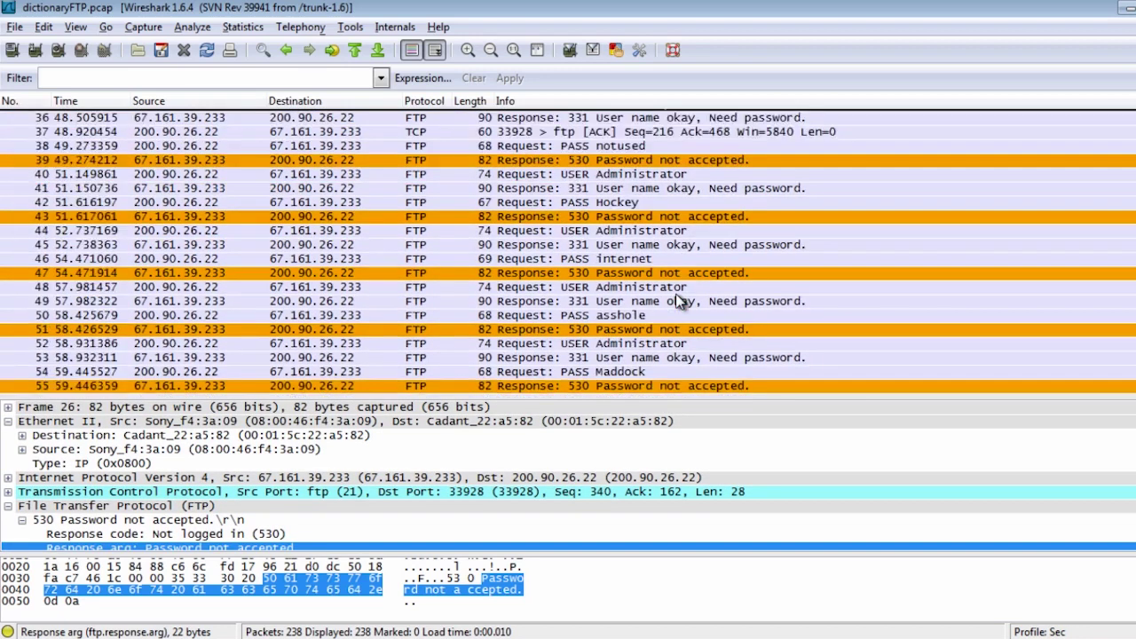
scroll(676, 301, "up", 12)
scroll(677, 302, "down", 17)
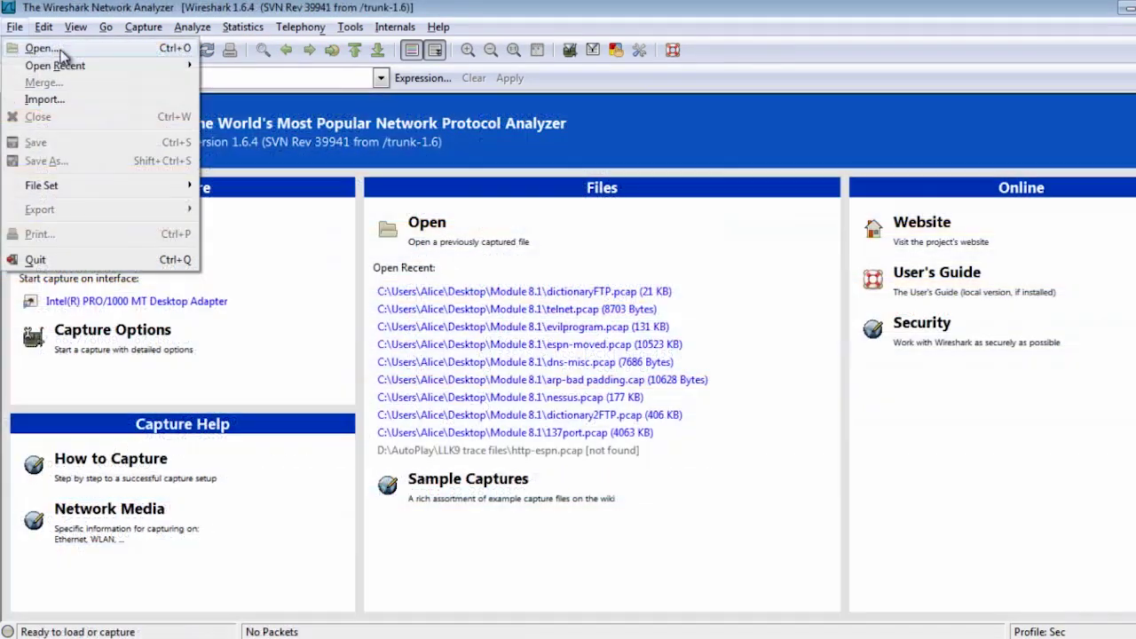
- Open the sql-attack capture from the Module 8.1 folder
left_click(32, 48)
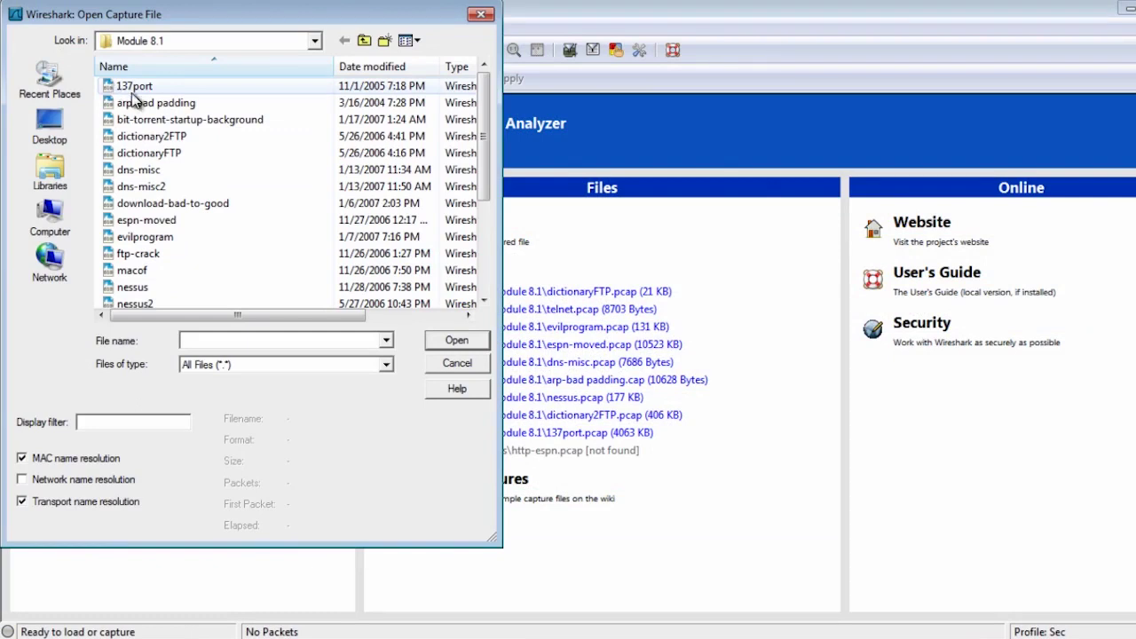
left_click(267, 271)
key("s")
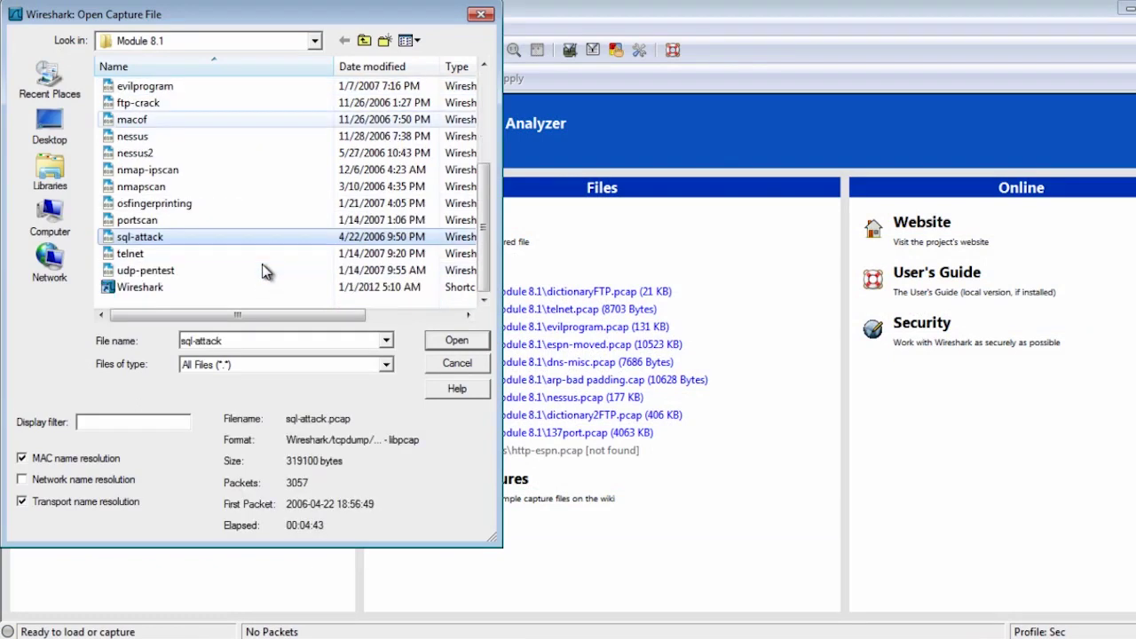
double_click(153, 238)
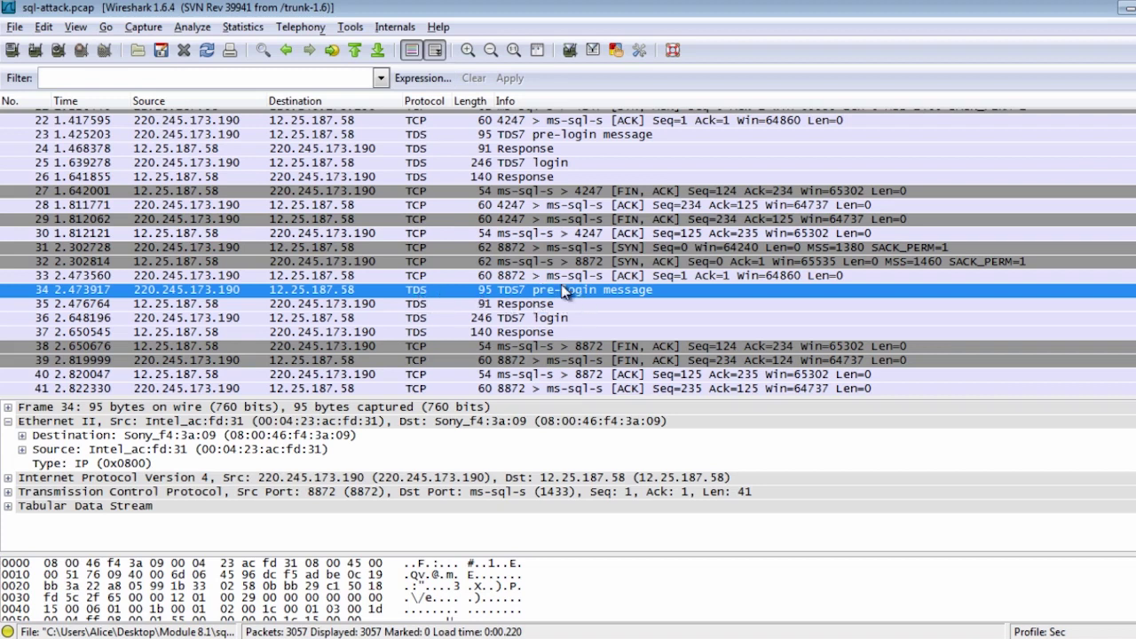
- Examine the TDS7 pre-login and login exchange in packets 34 to 36, and view the capture's protocol hierarchy statistics
key("Down")
key("Down")
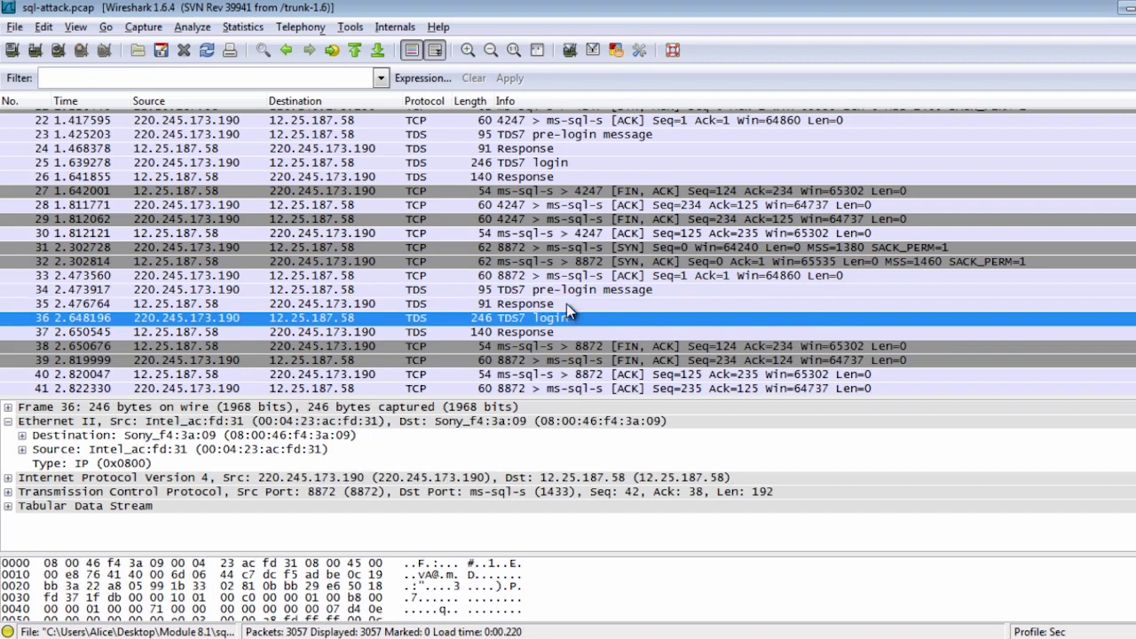
key("Up")
key("Up")
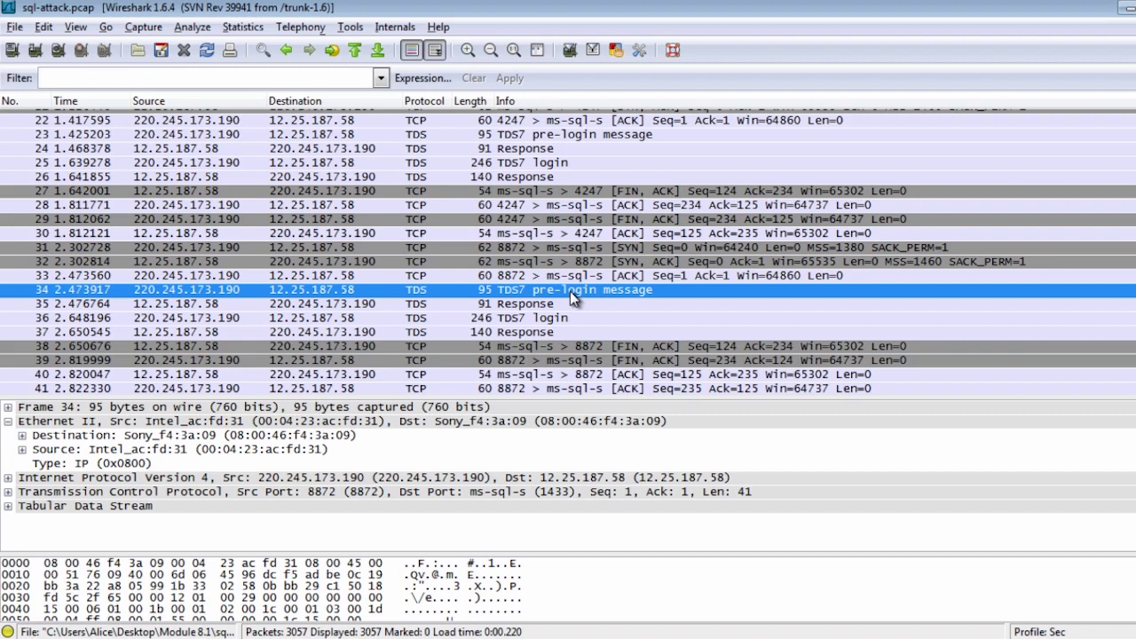
left_click(243, 26)
left_click(253, 69)
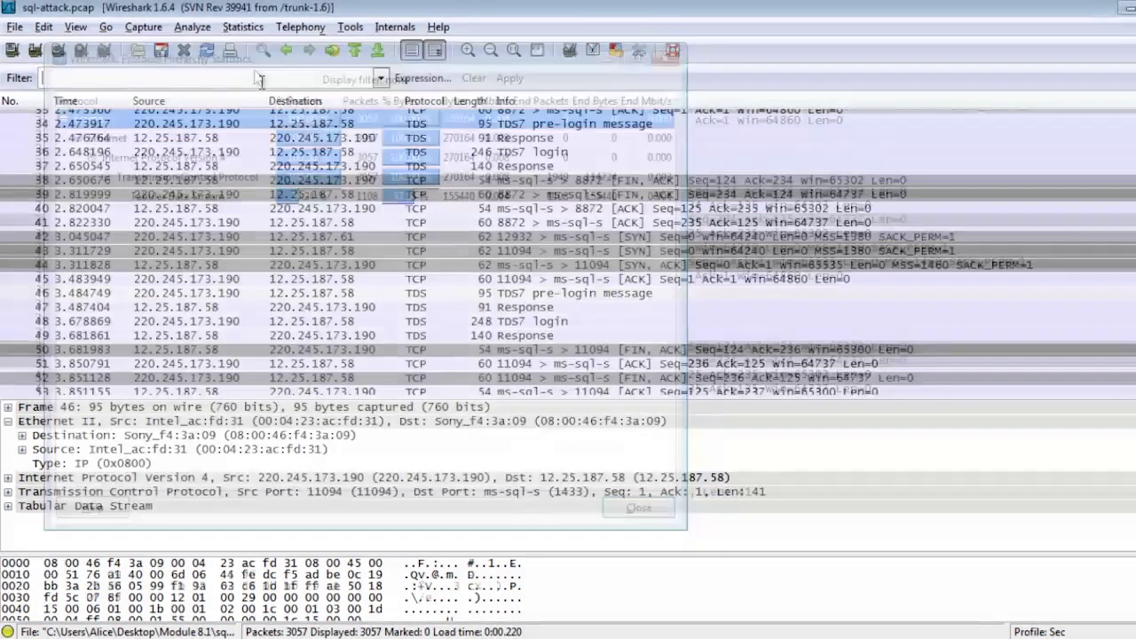
- Filter the capture with tds and review the repeated TDS7 login attempts and responses
type("tds")
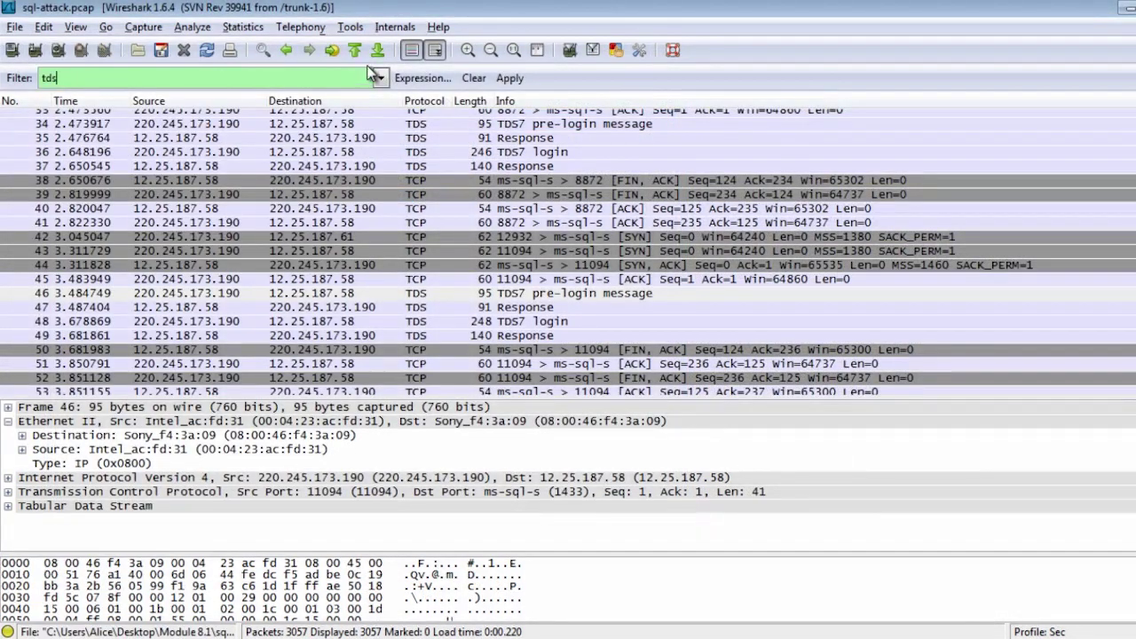
left_click(510, 78)
scroll(730, 273, "down", 12)
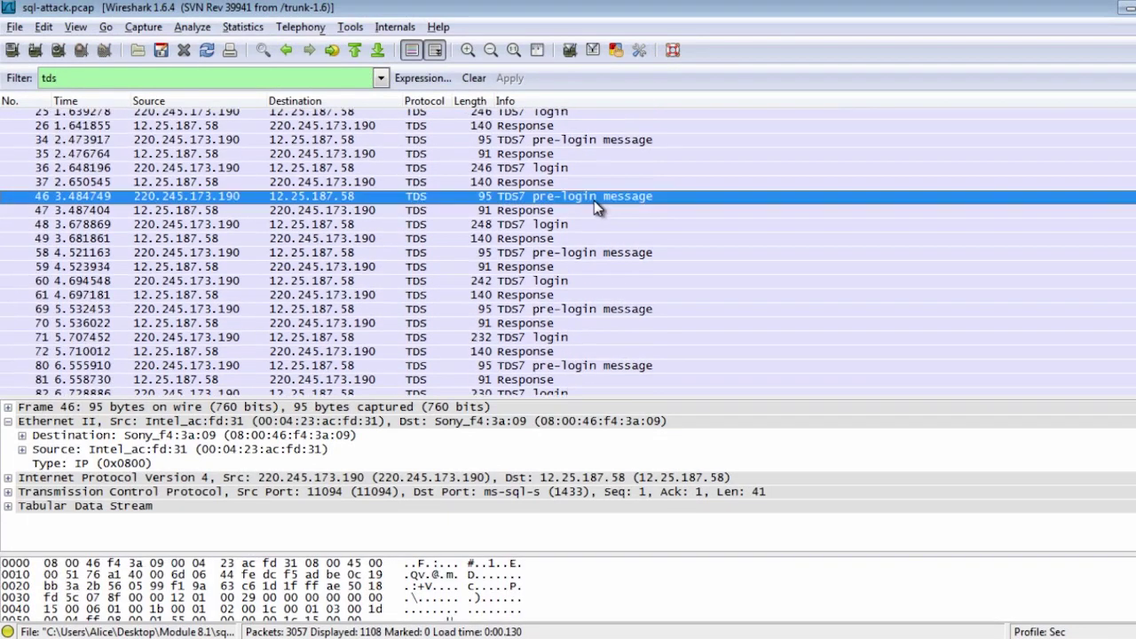
scroll(730, 267, "down", 4)
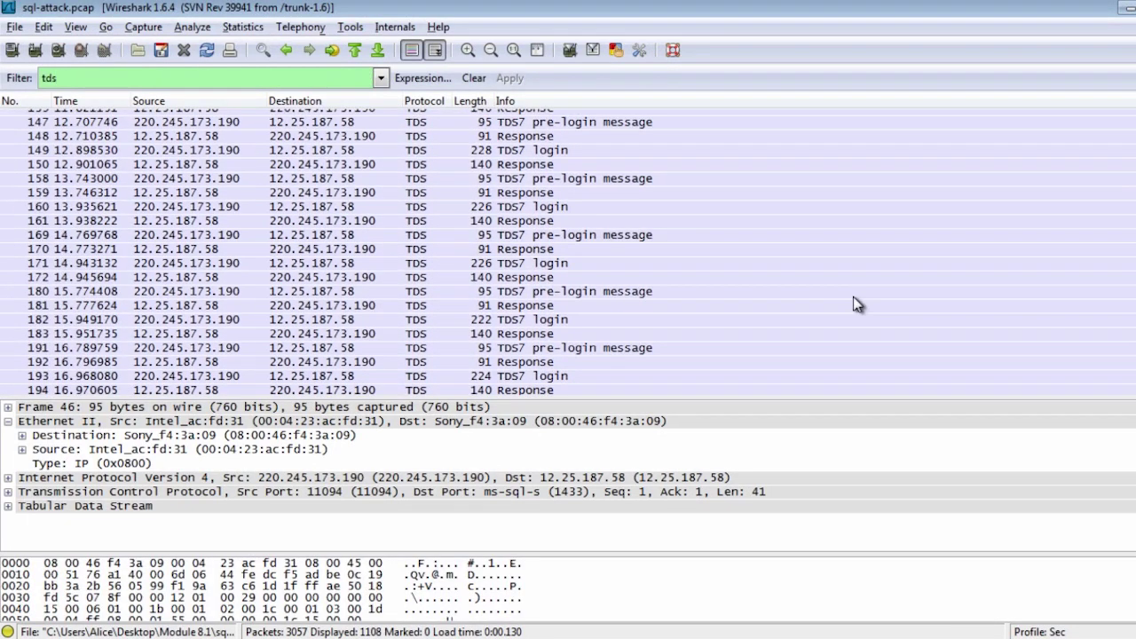
scroll(647, 280, "down", 8)
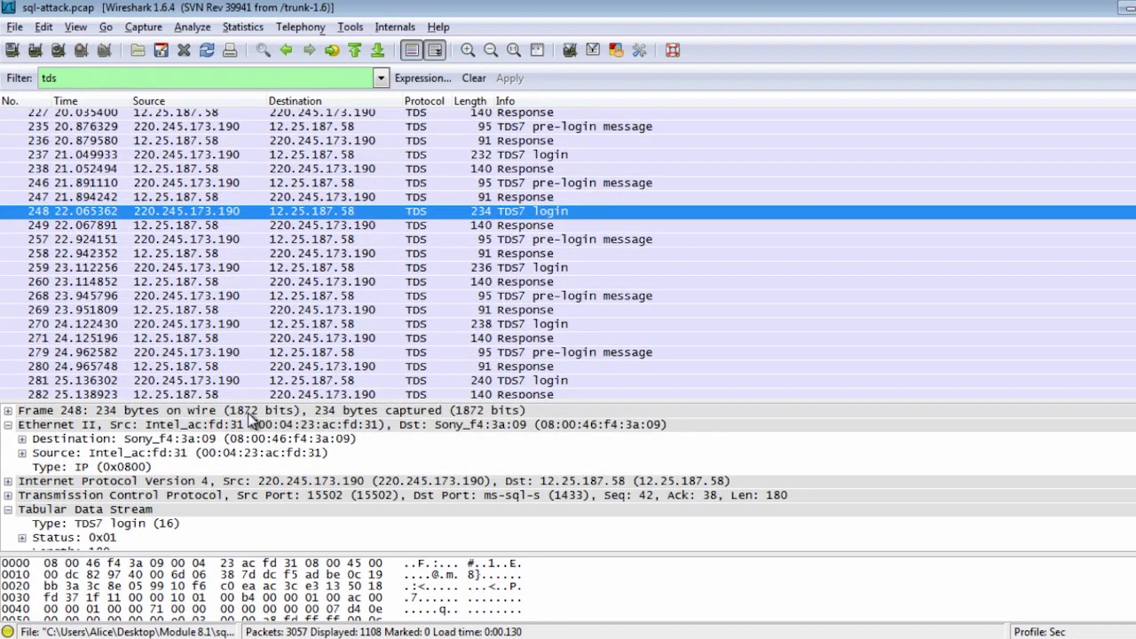
- Enlarge the packet details and expand packet 248's TDS7 Login Packet to inspect its header, username, client name and server name
left_click_drag(273, 401, 279, 246)
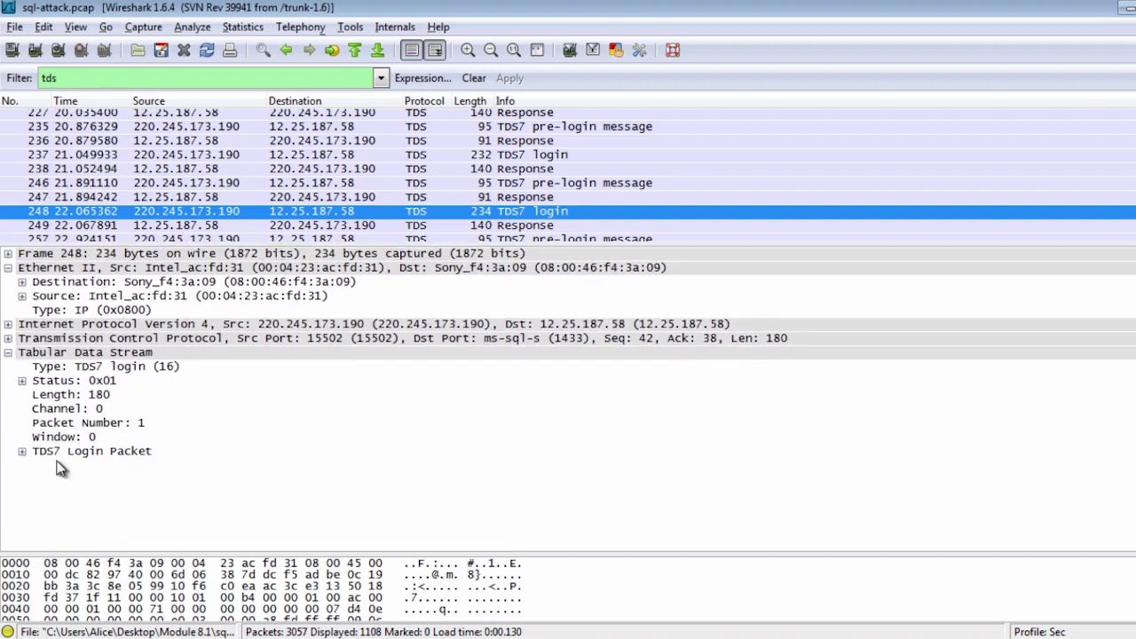
left_click(23, 451)
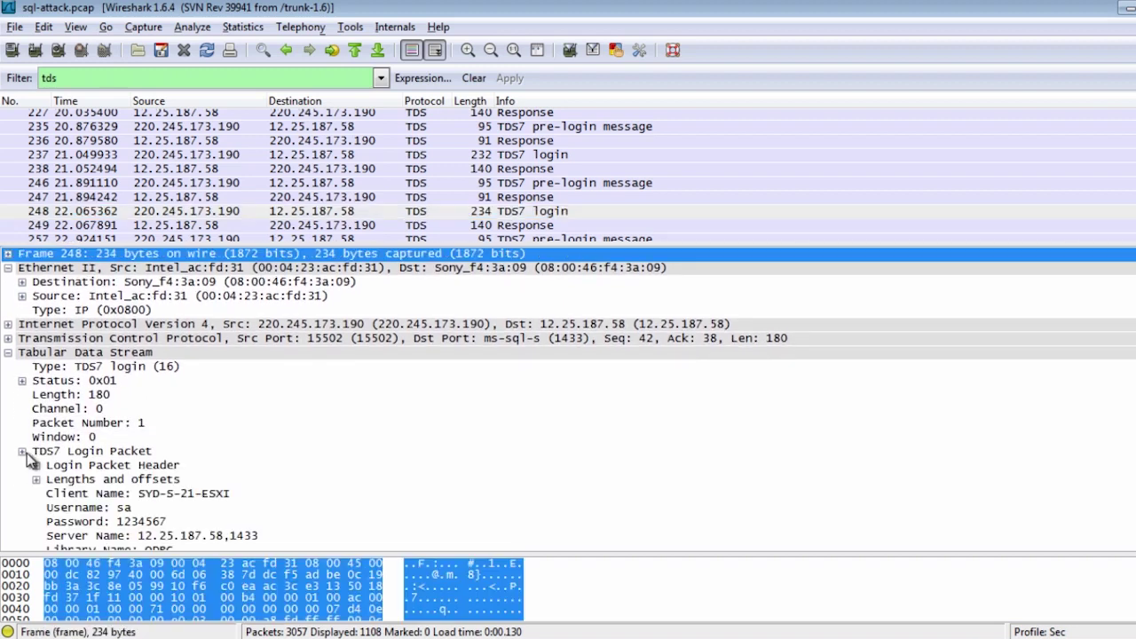
left_click(180, 467)
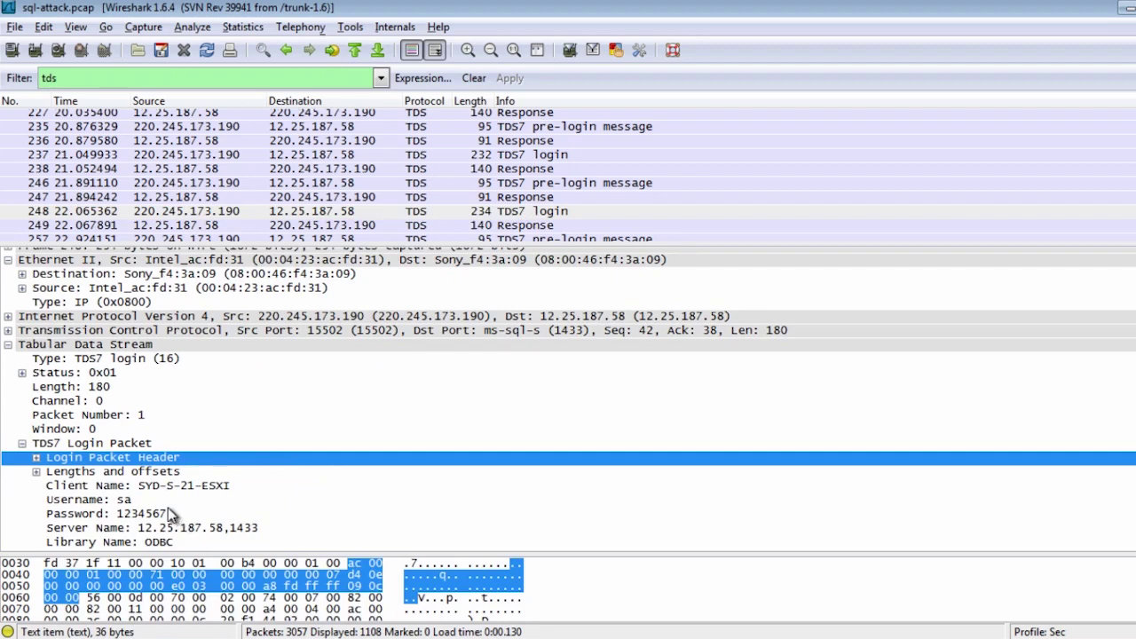
left_click(178, 502)
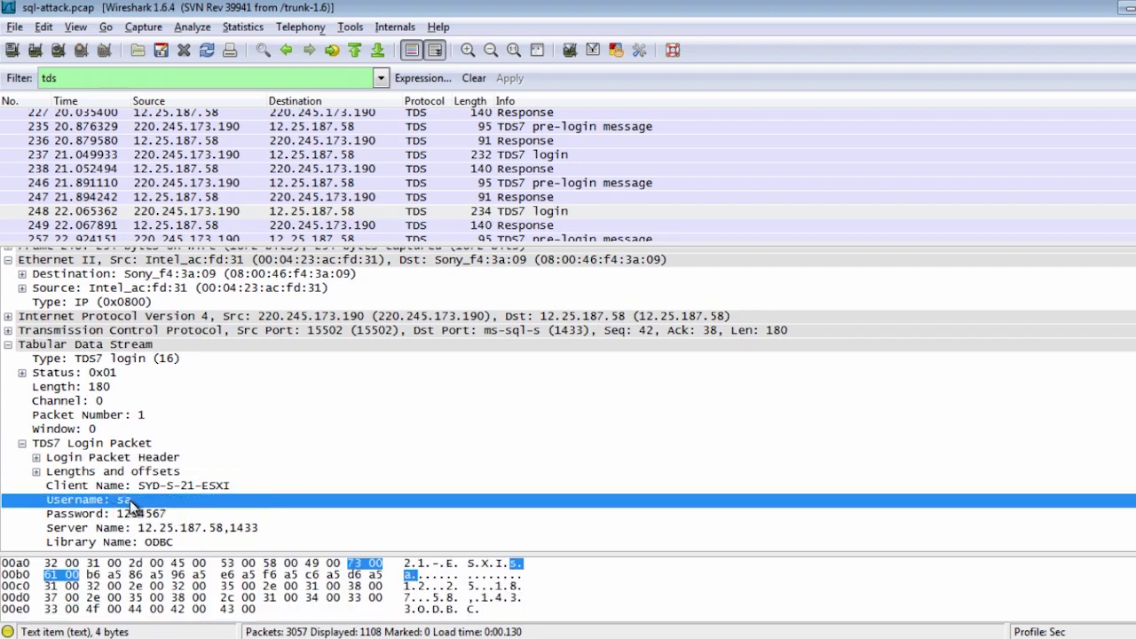
left_click(170, 489)
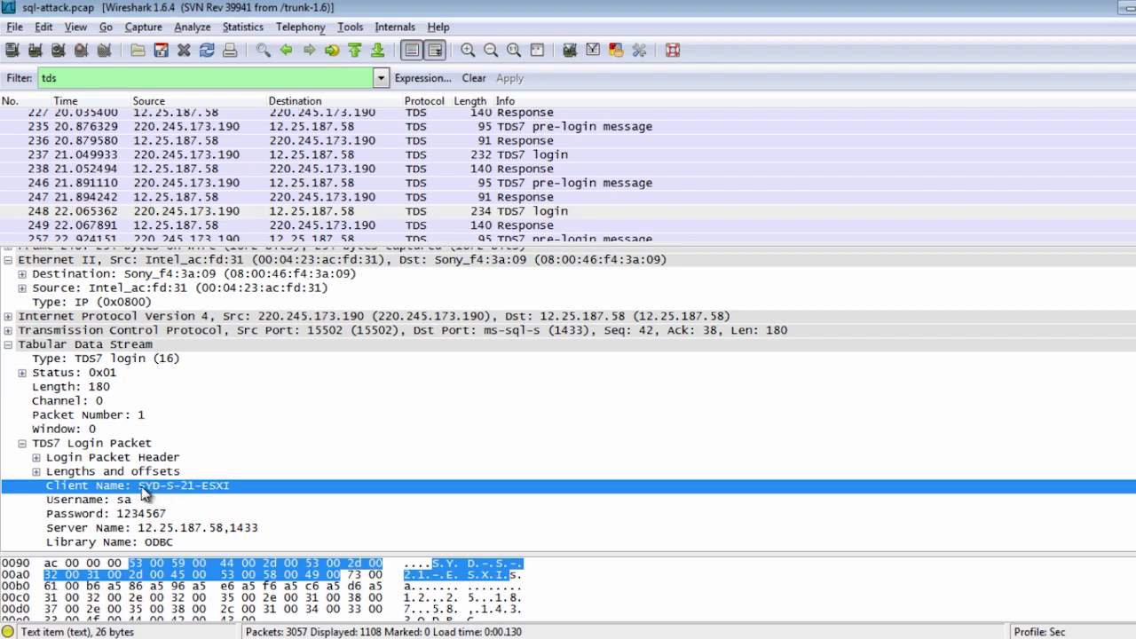
left_click(184, 529)
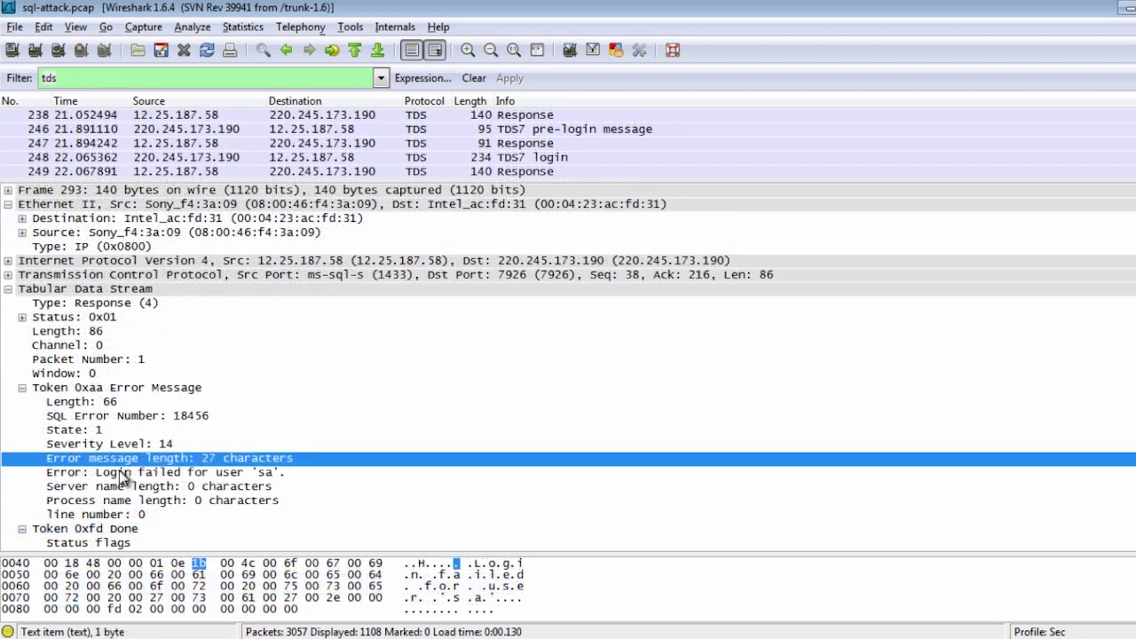
- Inspect the login error text and the server name length in packet 293's Token 0xaa Error Message
left_click(122, 475)
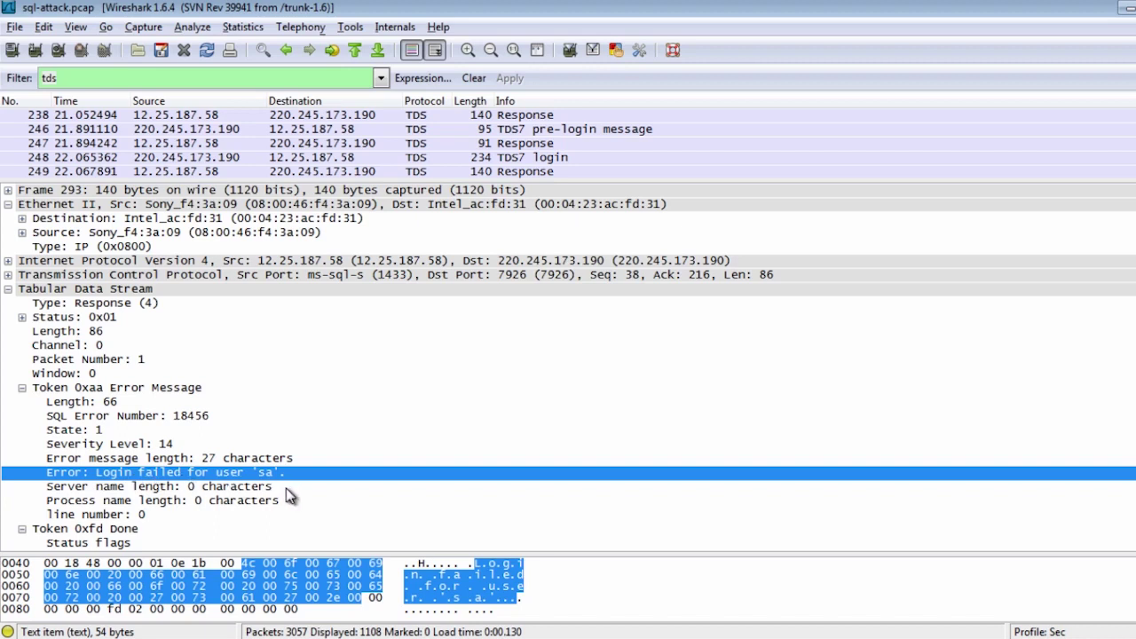
left_click(224, 488)
left_click(259, 476)
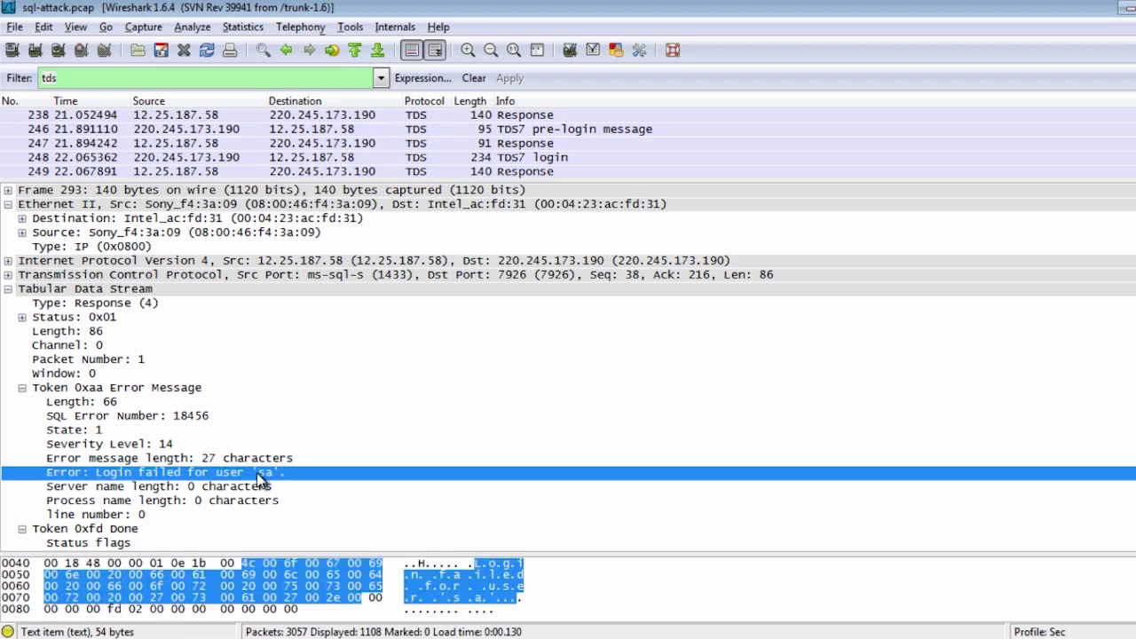
- Apply packet 293's SQL Error Number field as the display filter and enlarge the packet list to review the matching responses
left_click(183, 417)
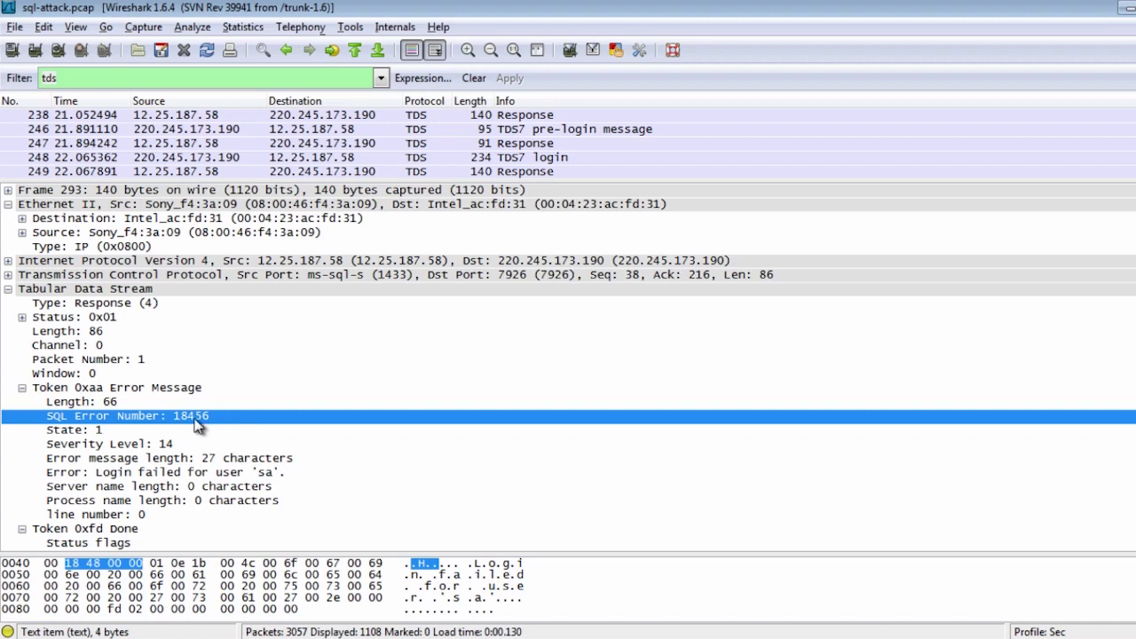
right_click(155, 421)
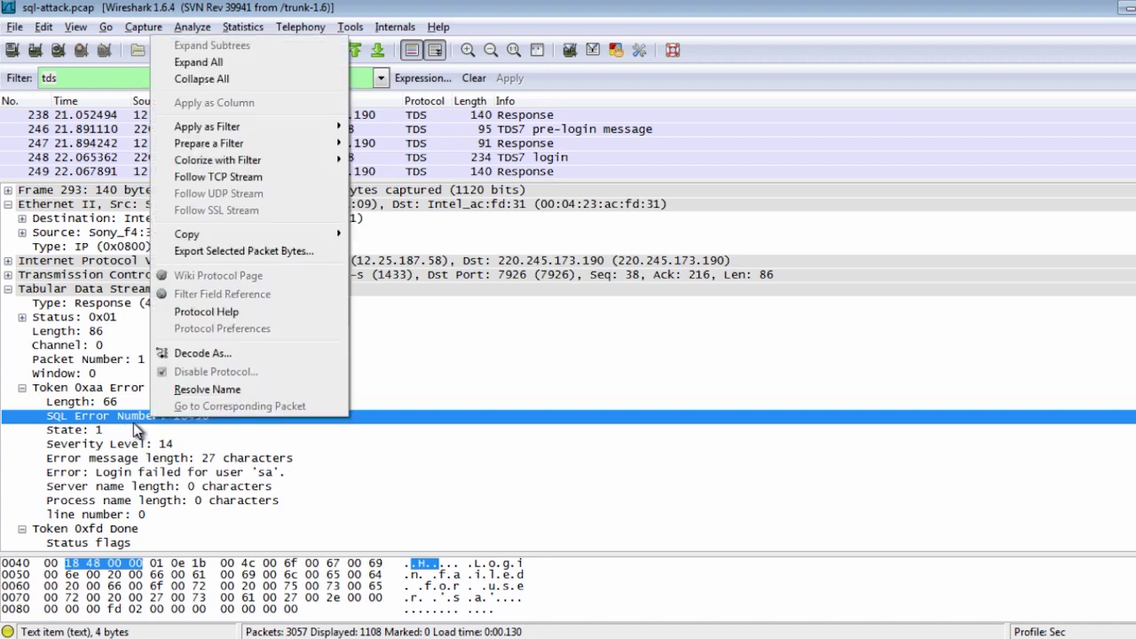
mouse_move(267, 133)
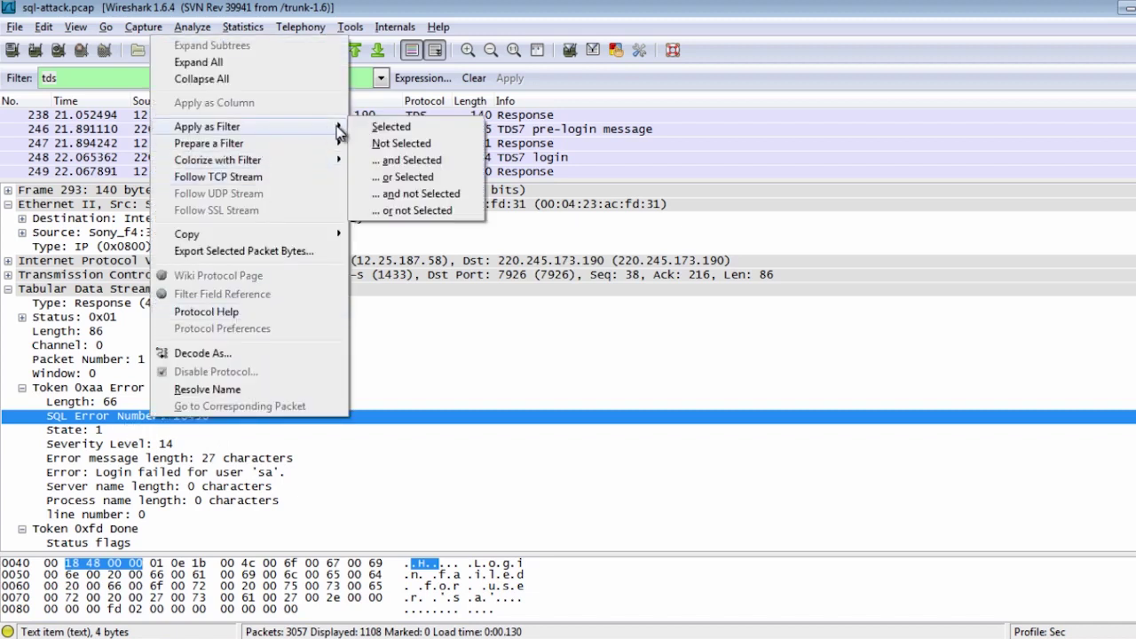
left_click(366, 126)
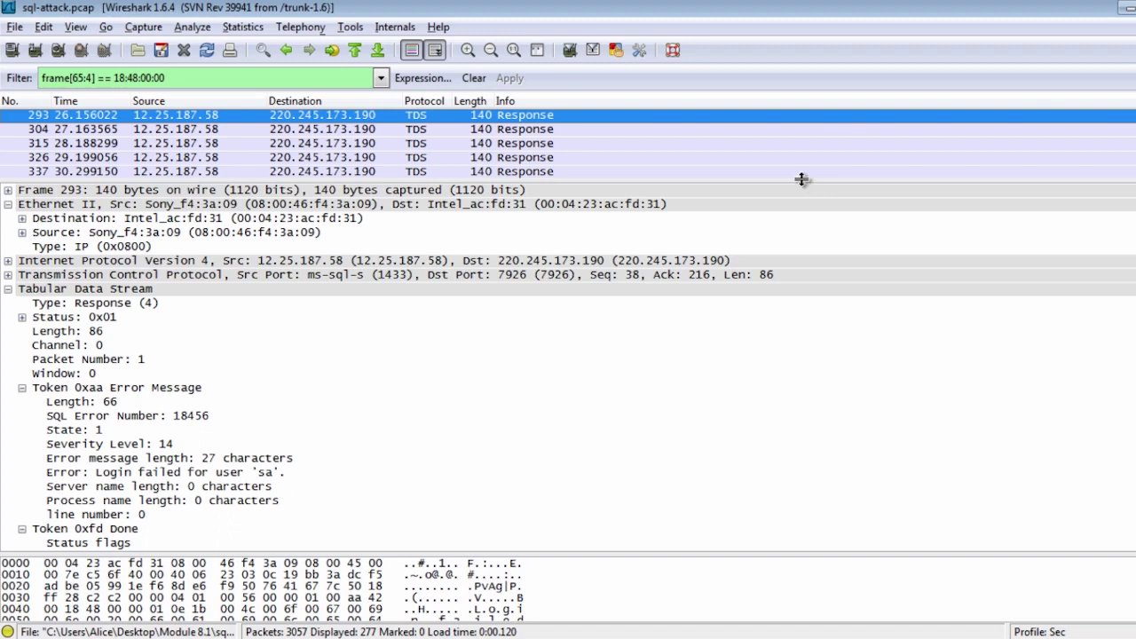
left_click_drag(801, 179, 814, 449)
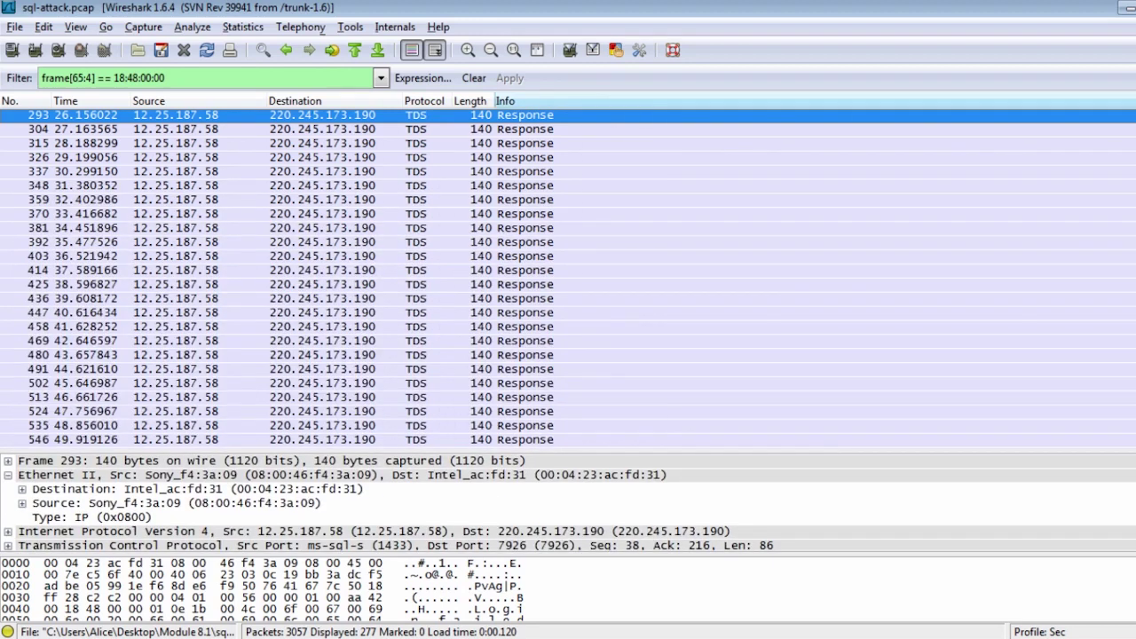
scroll(120, 123, "up", 8)
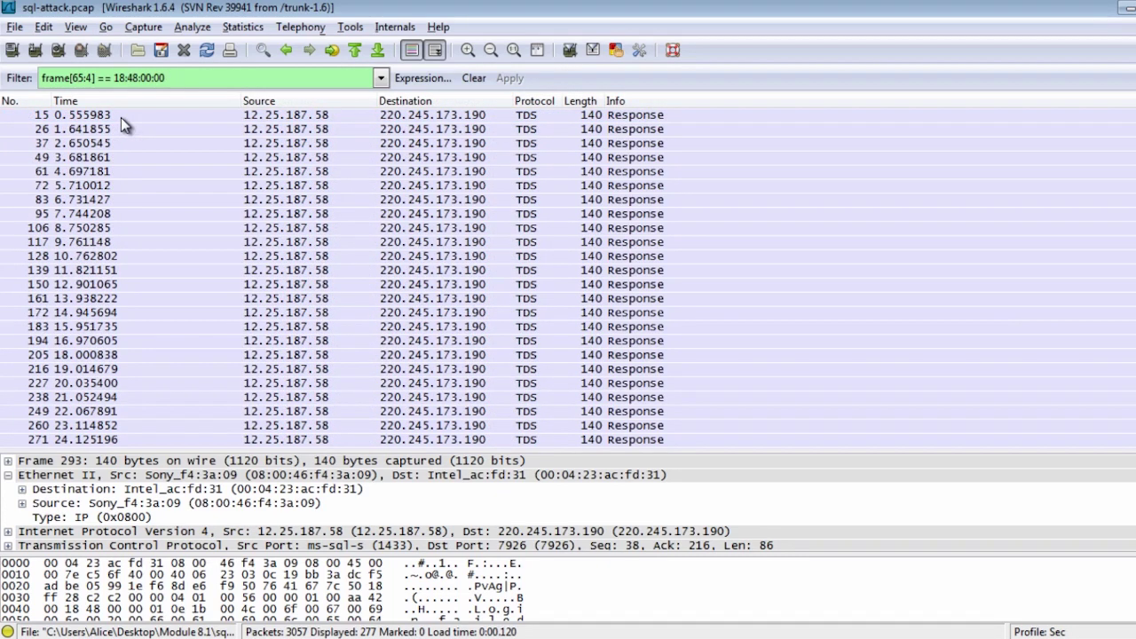
- Set the time display format to Seconds Since Previous Captured Packet and widen the Time column
left_click(78, 26)
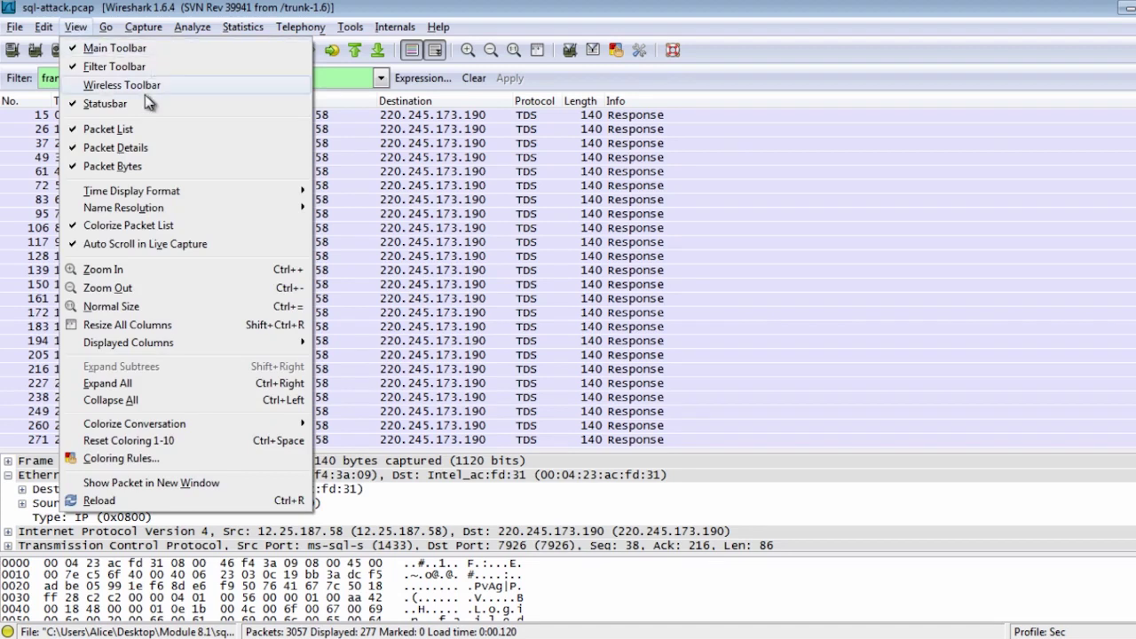
mouse_move(149, 195)
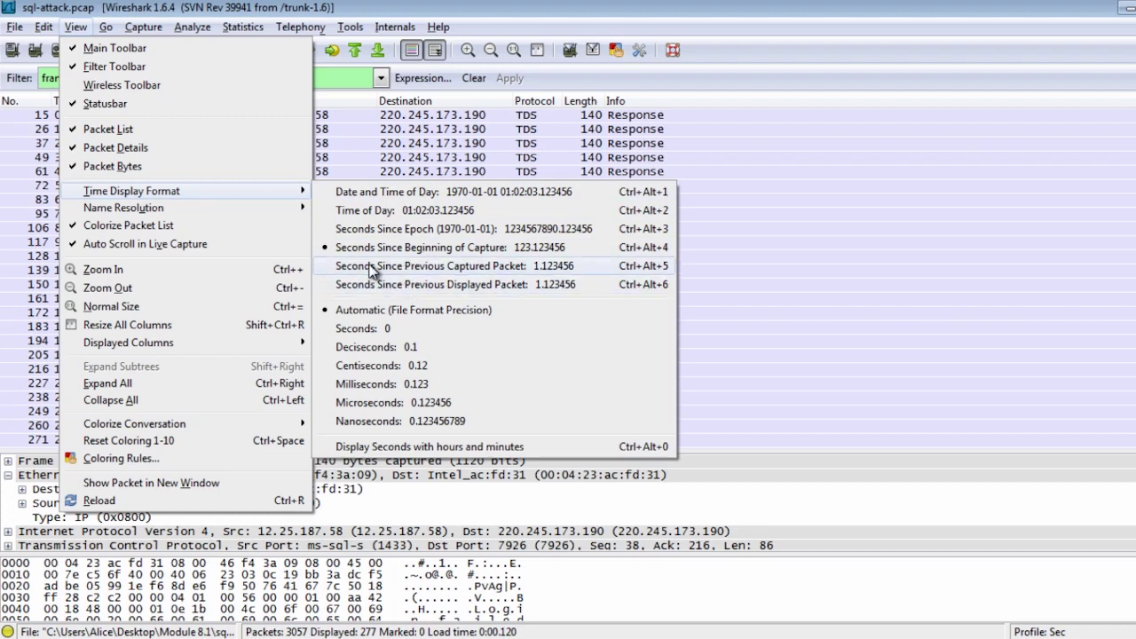
left_click(448, 264)
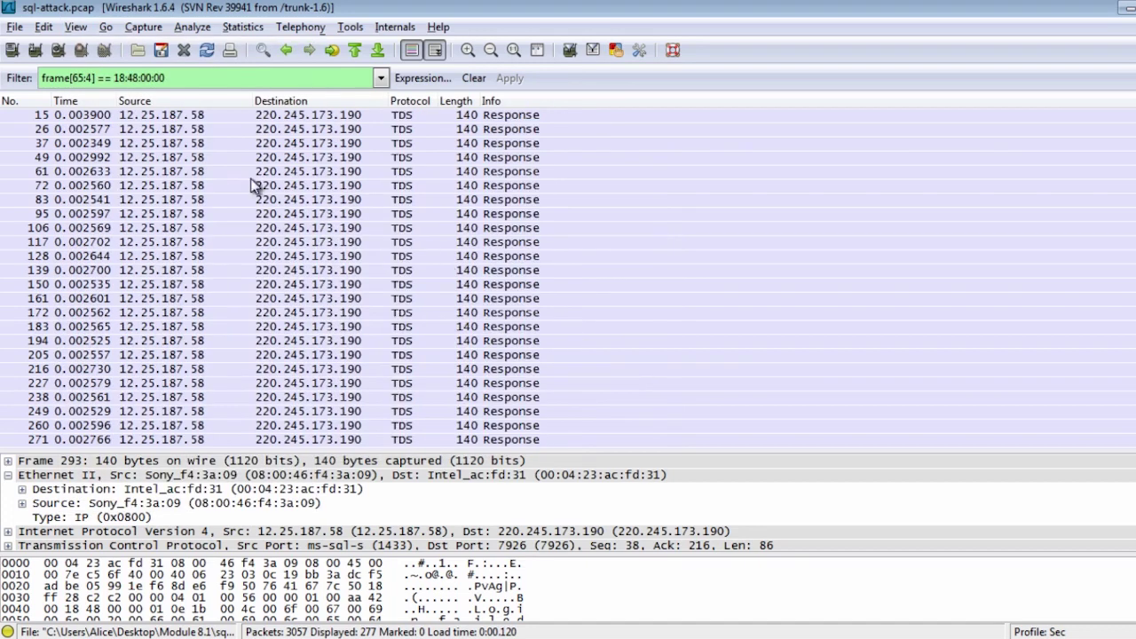
left_click_drag(155, 101, 220, 104)
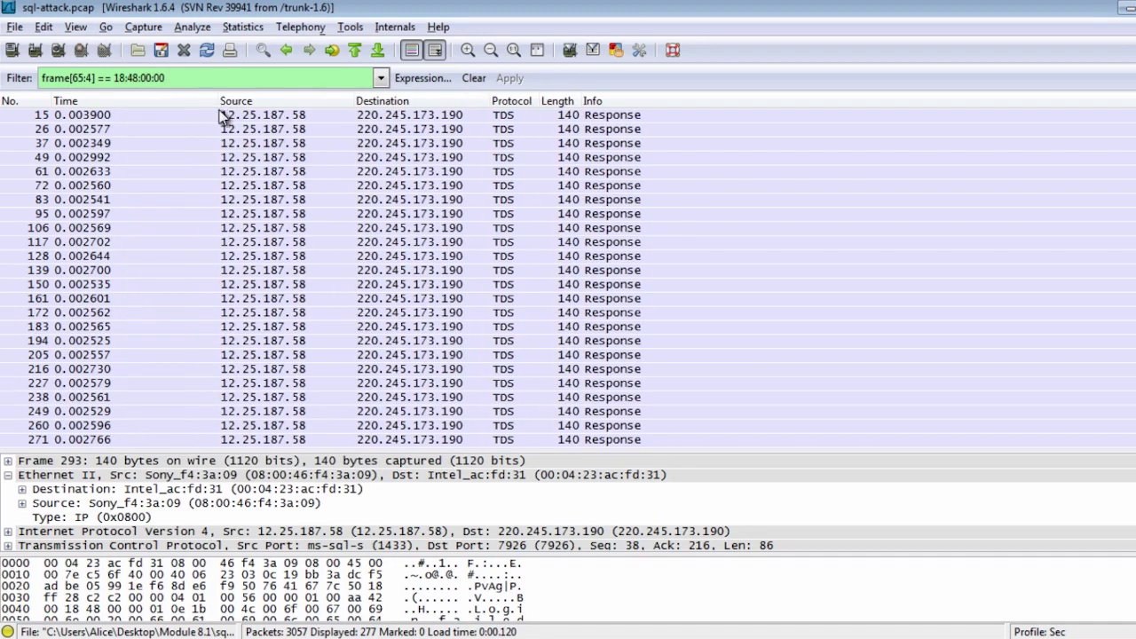
- Compare the time values of the filtered response packets 15, 26 and 37
left_click(284, 144)
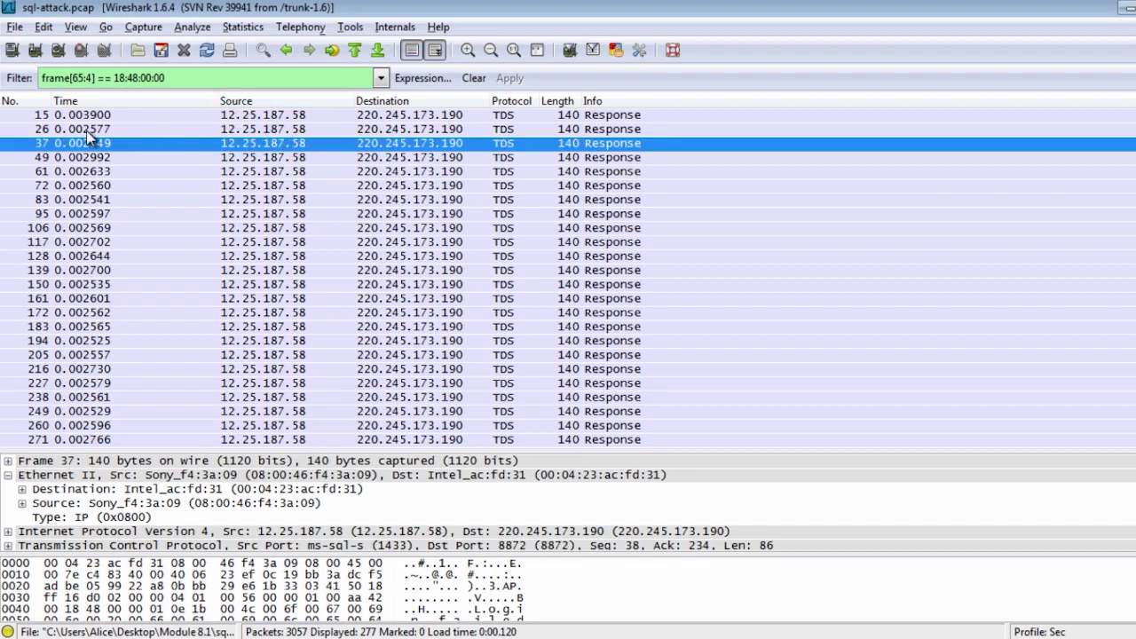
left_click(251, 120)
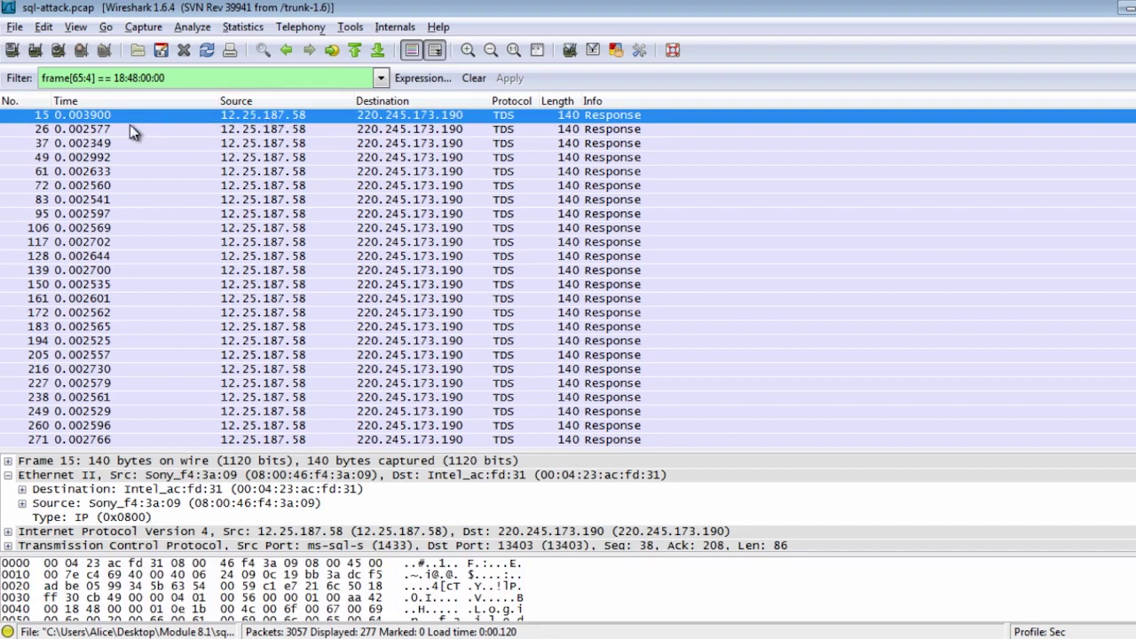
left_click(95, 133)
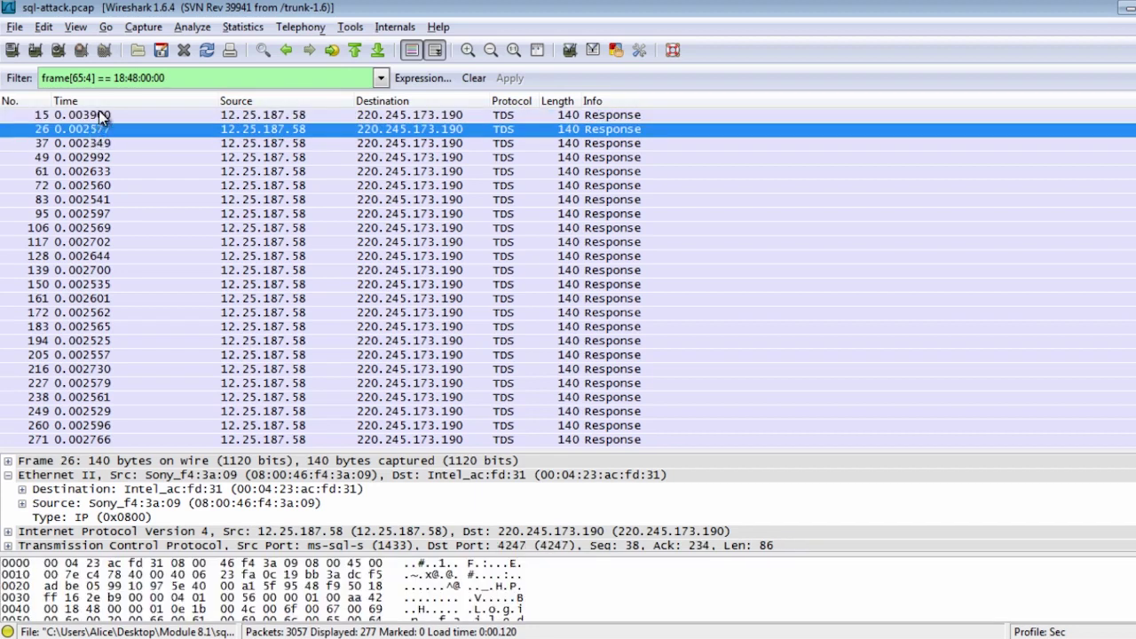
left_click(106, 115)
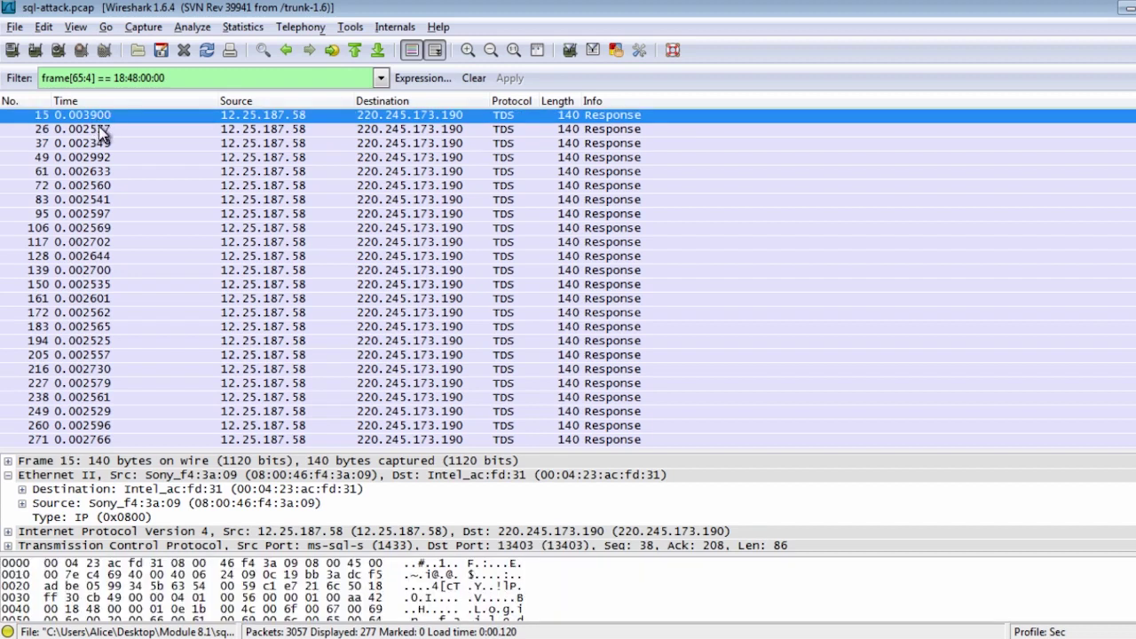
left_click(98, 128)
left_click(101, 144)
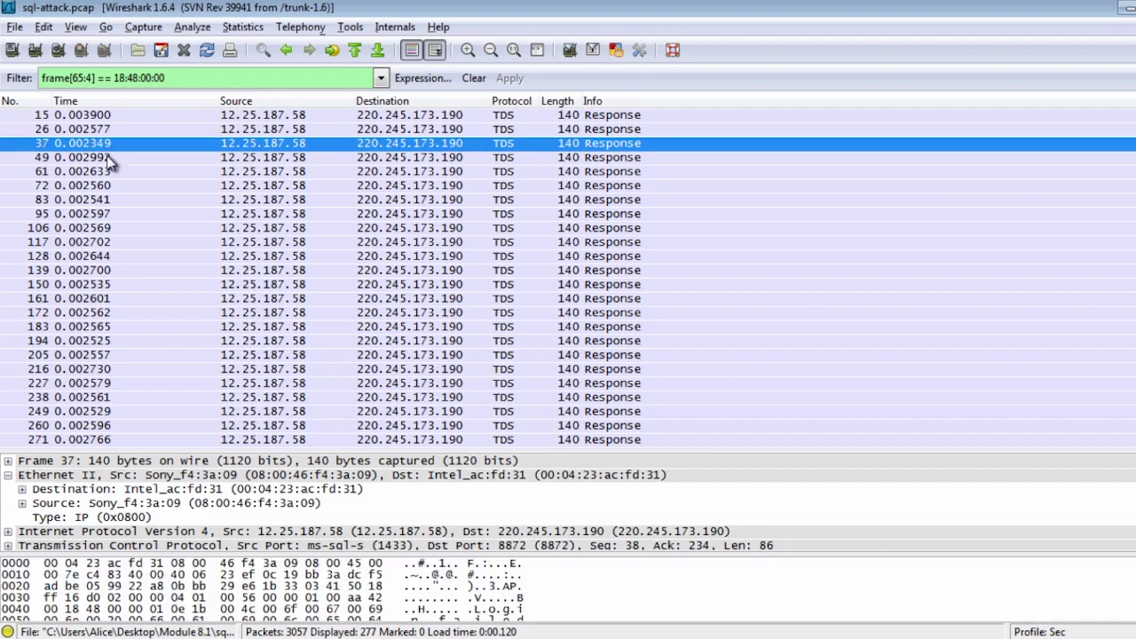